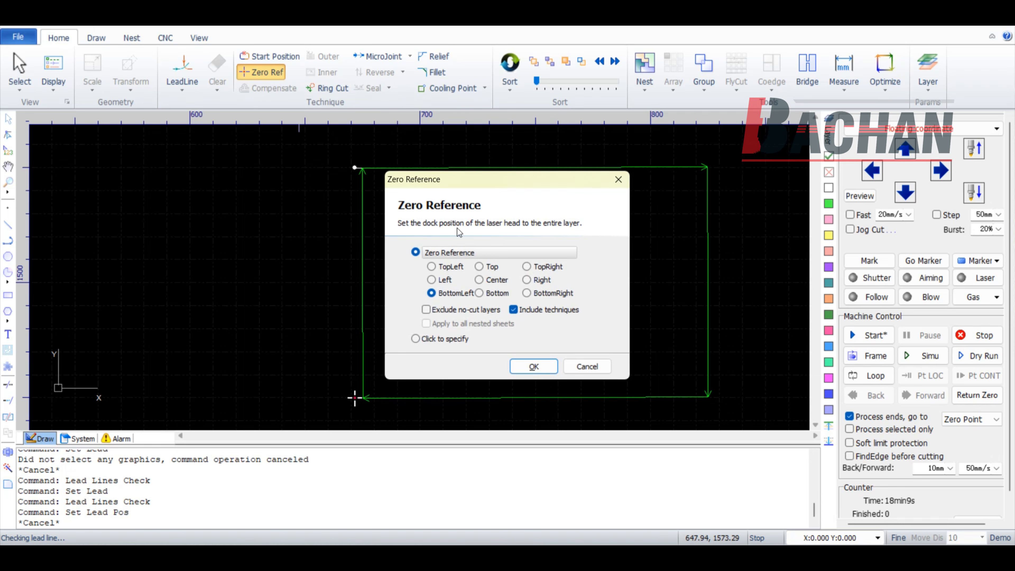
Step: Set the zero reference of the entire layer to BottomLeft with techniques included
{"action": "left_click", "coordinate": [541, 366]}
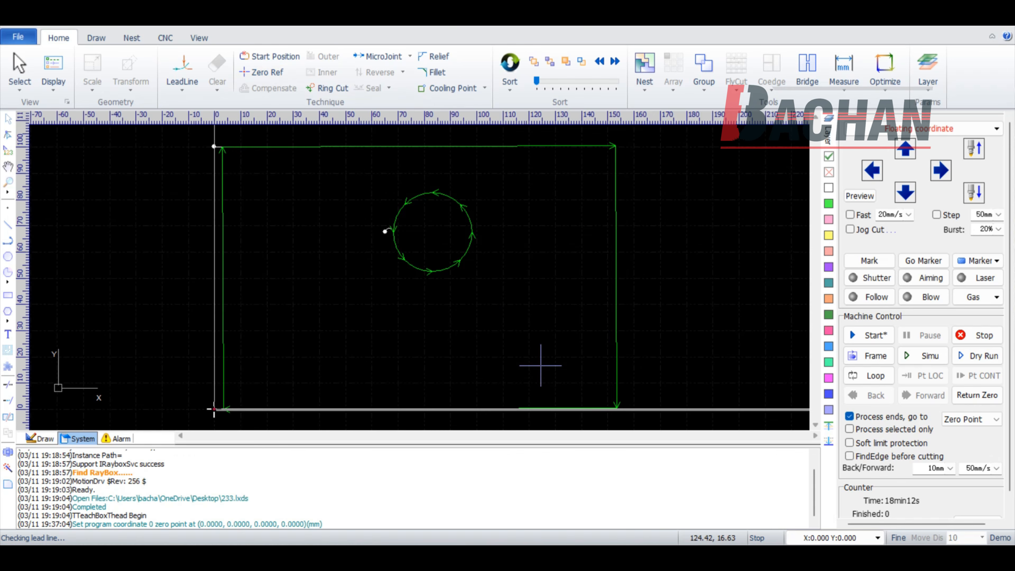
{"action": "scroll", "coordinate": [544, 320], "scroll_direction": "down", "scroll_amount": 5}
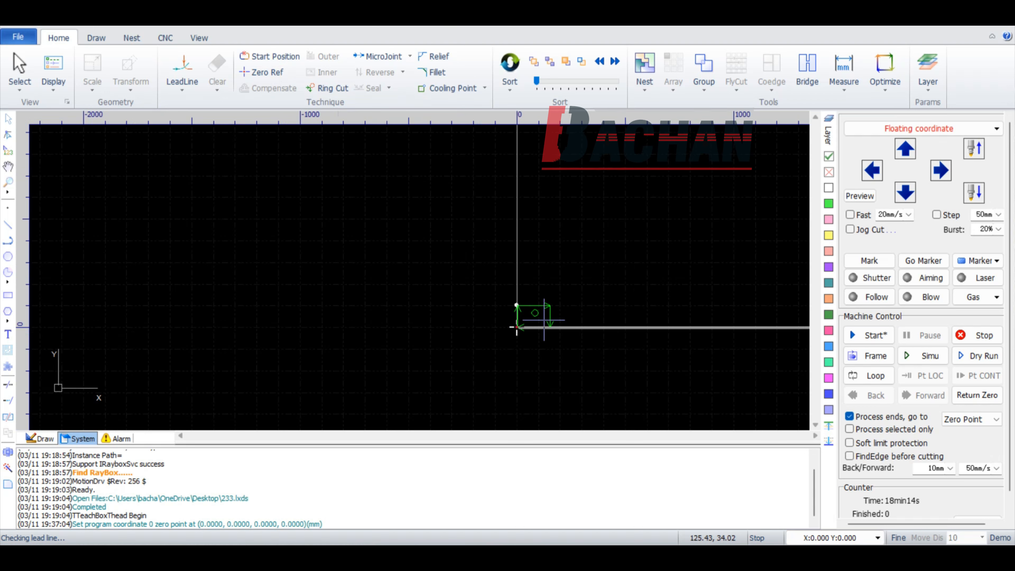
{"action": "scroll", "coordinate": [544, 320], "scroll_direction": "up", "scroll_amount": 5}
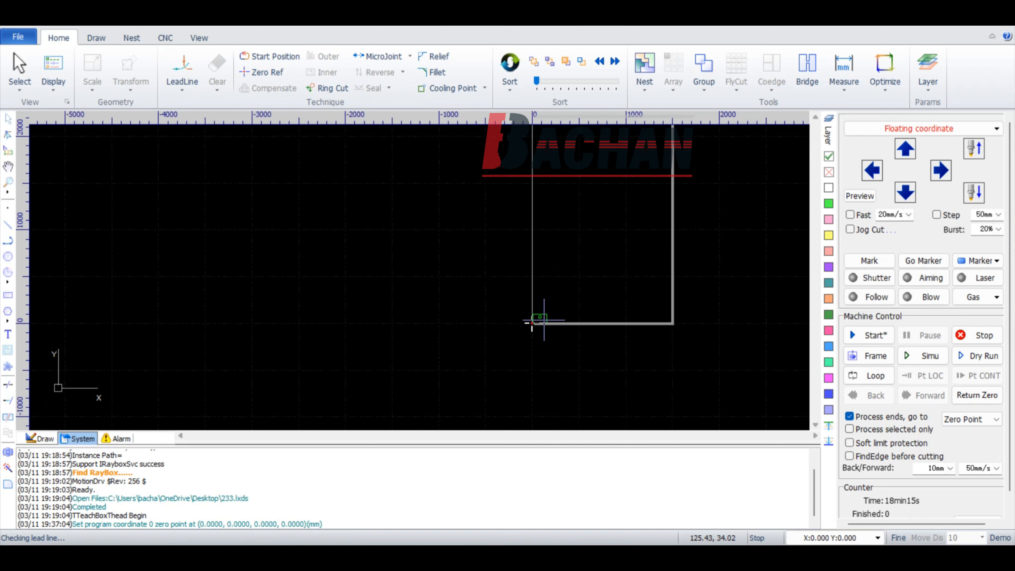
{"action": "scroll", "coordinate": [544, 320], "scroll_direction": "down", "scroll_amount": 10}
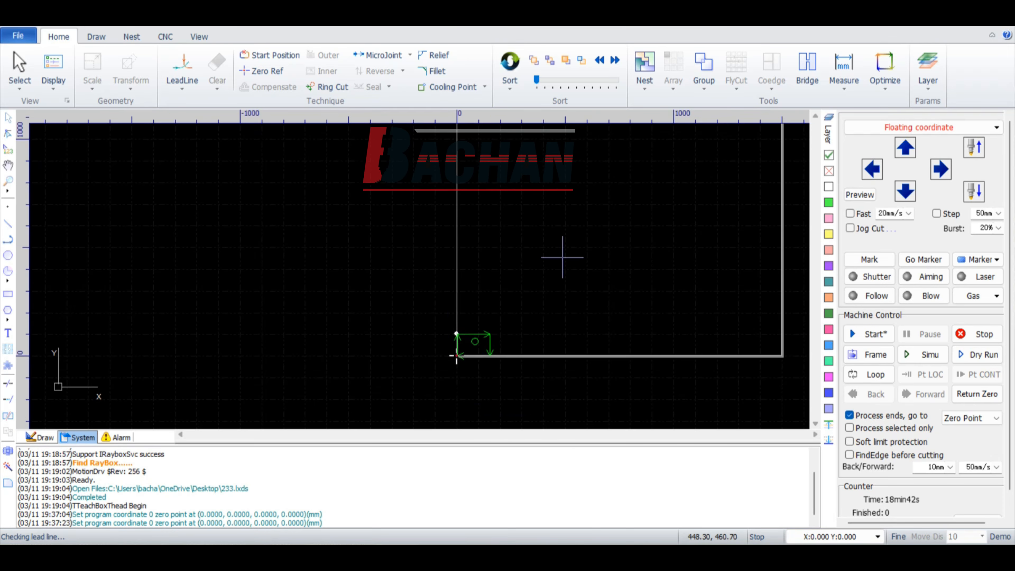
{"action": "scroll", "coordinate": [581, 263], "scroll_direction": "down", "scroll_amount": 1}
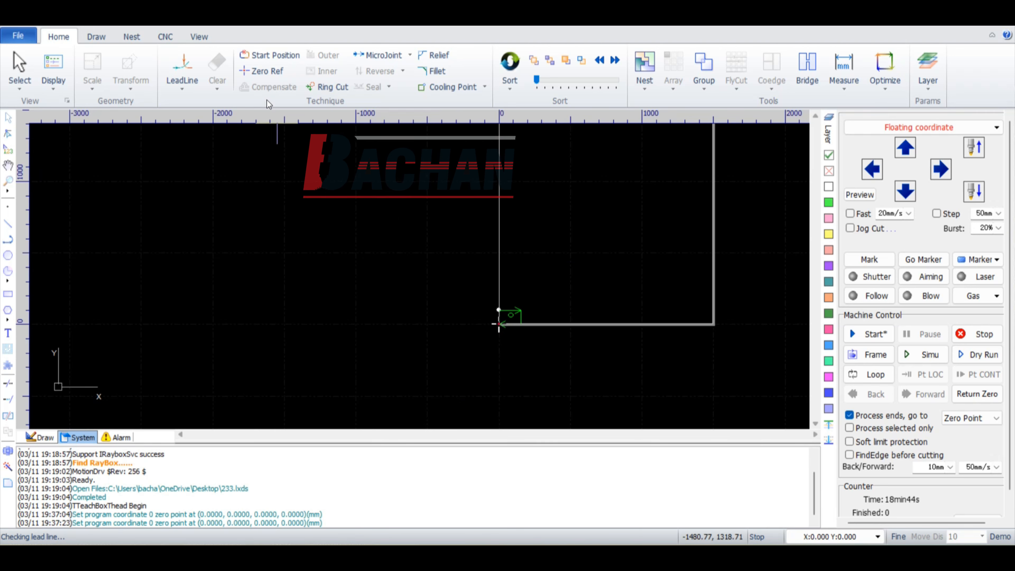
Step: Change the zero reference of the entire layer to TopLeft, keeping techniques included
{"action": "left_click", "coordinate": [263, 72]}
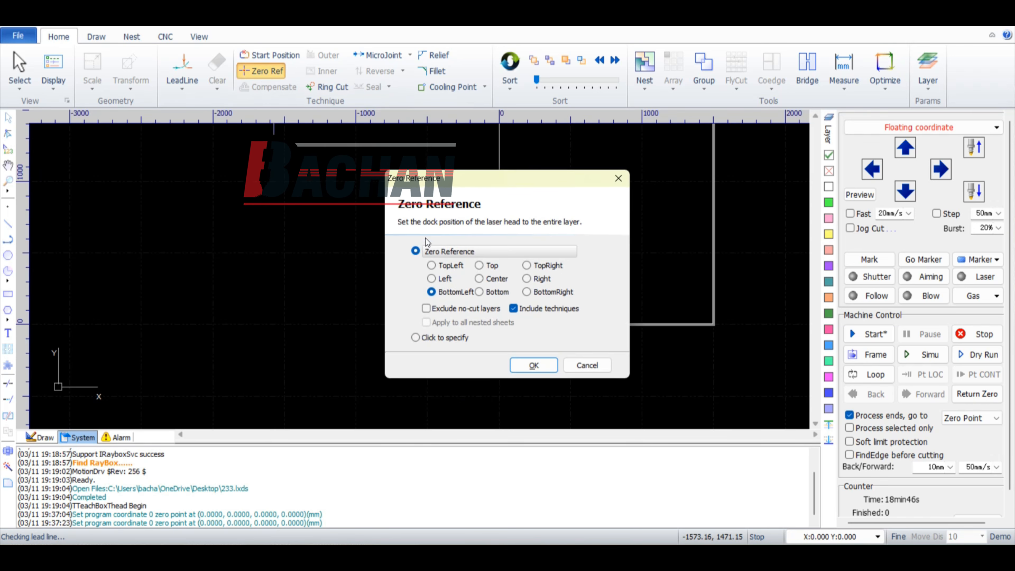
{"action": "left_click", "coordinate": [431, 266]}
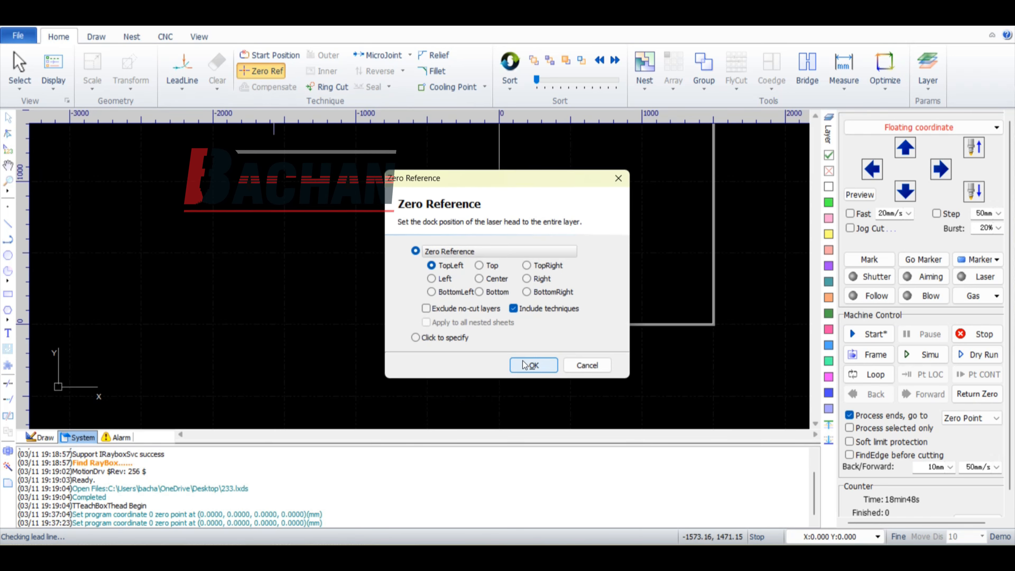
{"action": "left_click", "coordinate": [534, 365]}
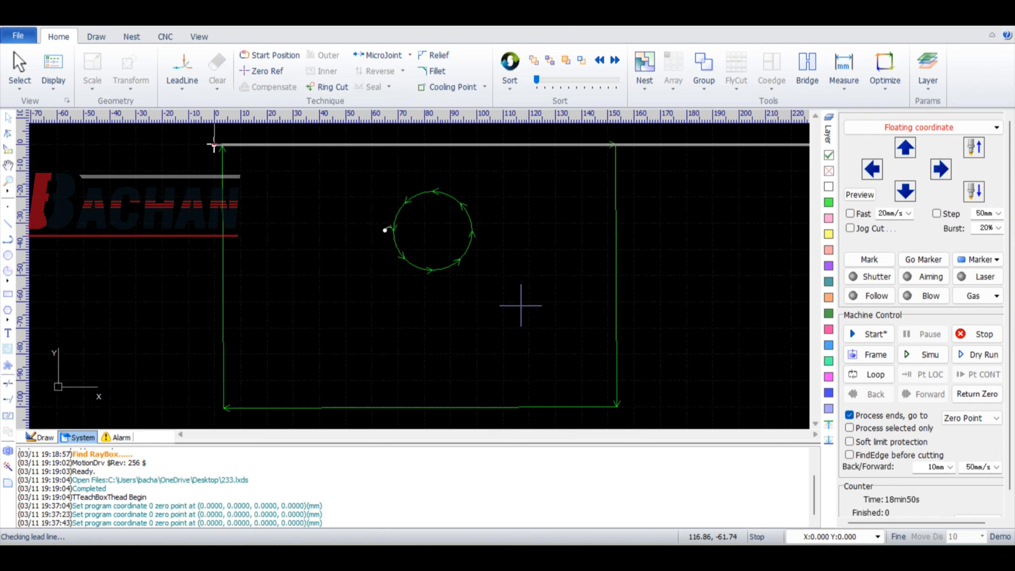
{"action": "scroll", "coordinate": [521, 305], "scroll_direction": "down", "scroll_amount": 3}
{"action": "scroll", "coordinate": [521, 305], "scroll_direction": "down", "scroll_amount": 8}
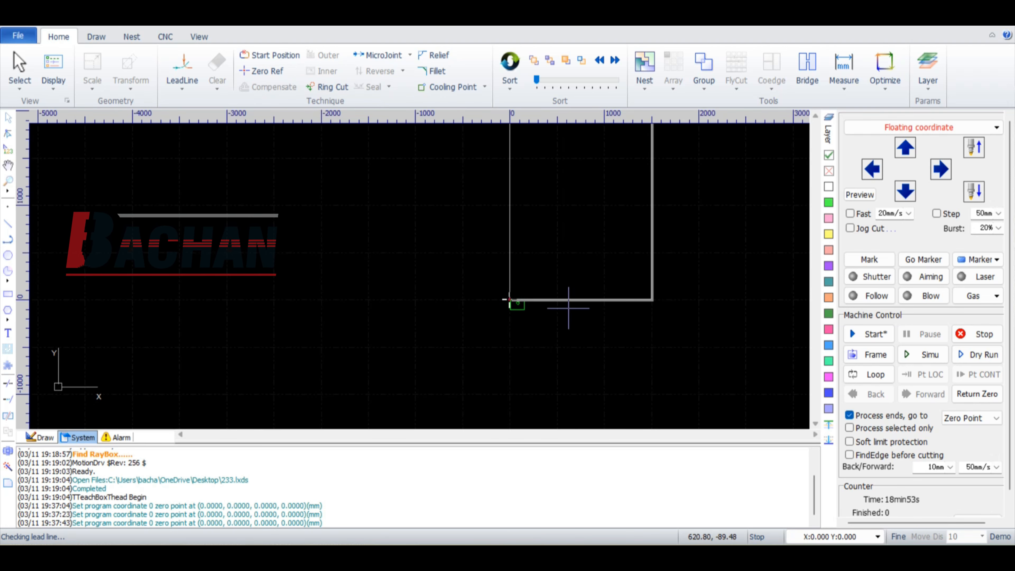
{"action": "scroll", "coordinate": [572, 305], "scroll_direction": "up", "scroll_amount": 4}
Step: Move the zero reference of the entire layer to Center, keeping techniques included
{"action": "left_click", "coordinate": [251, 76]}
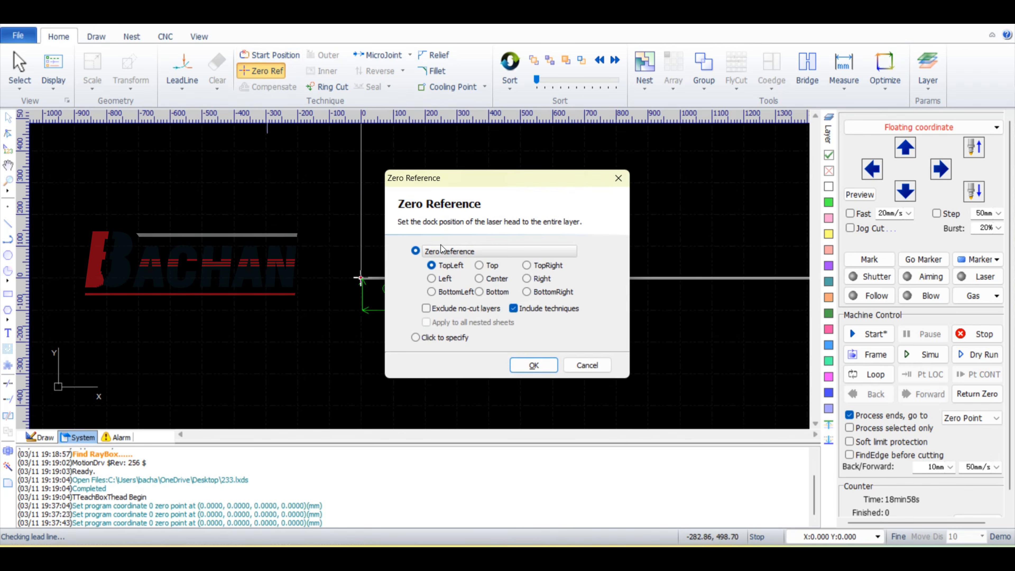
{"action": "left_click", "coordinate": [479, 278]}
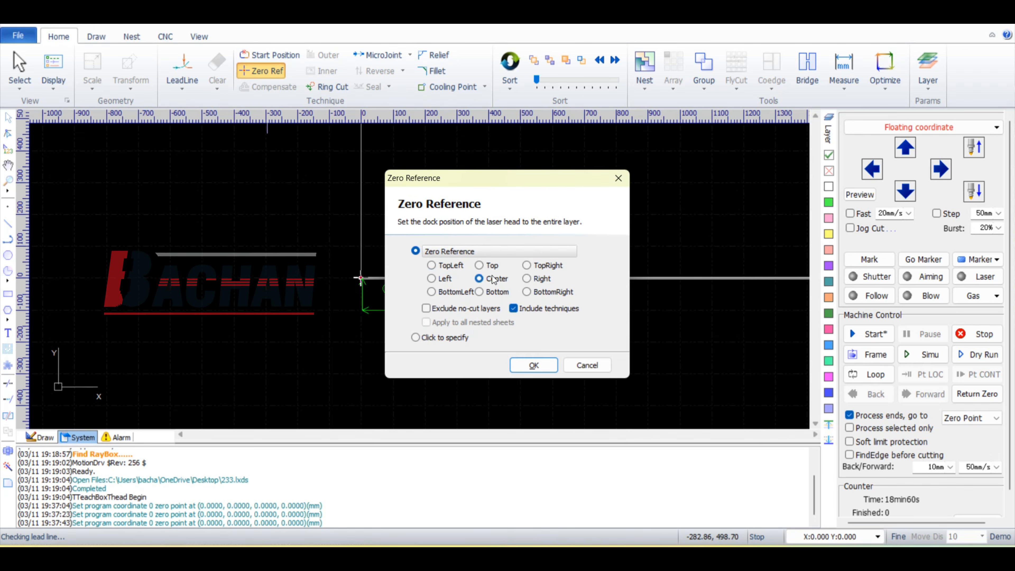
{"action": "left_click", "coordinate": [533, 365]}
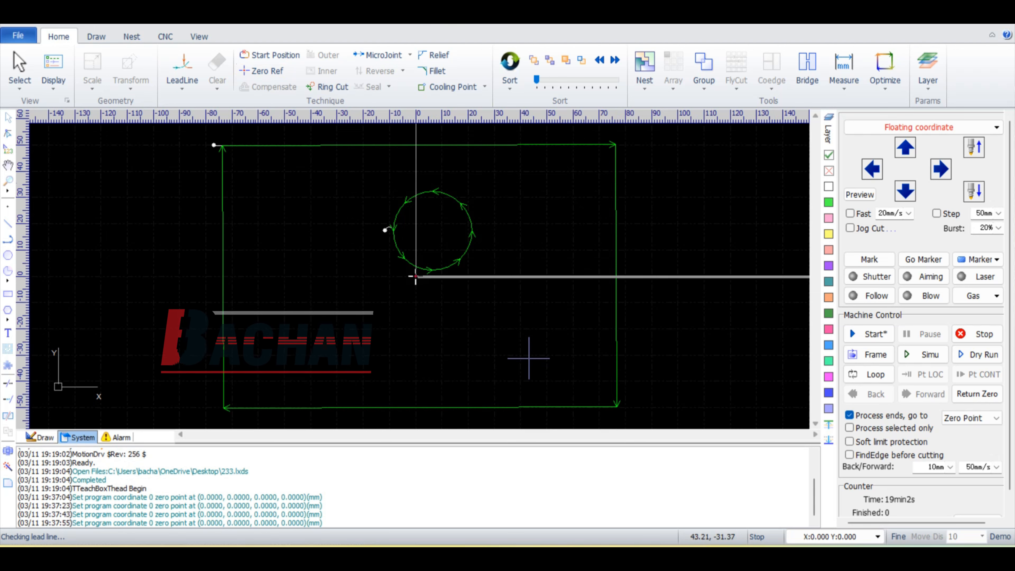
{"action": "scroll", "coordinate": [531, 306], "scroll_direction": "down", "scroll_amount": 5}
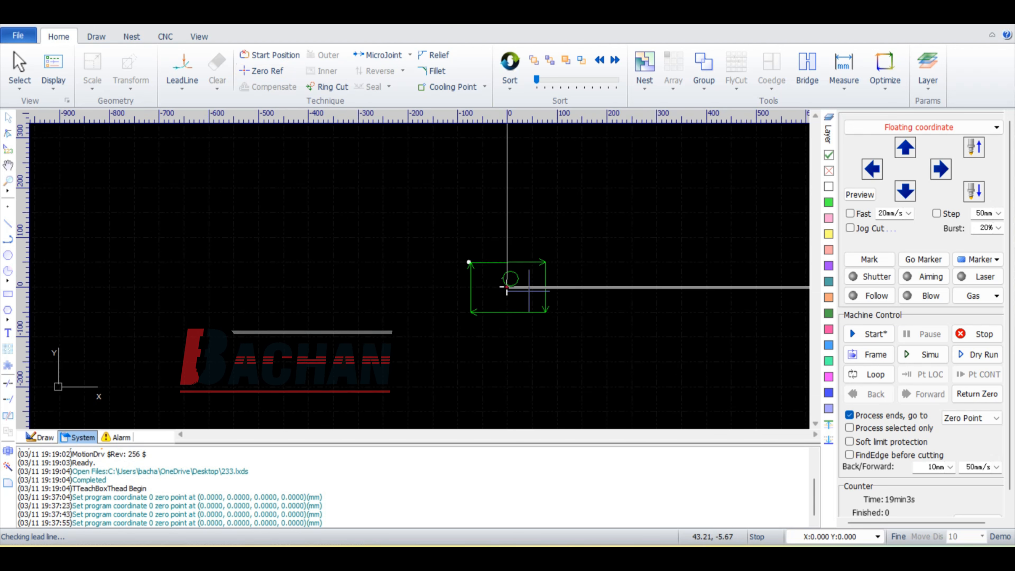
{"action": "scroll", "coordinate": [529, 247], "scroll_direction": "up", "scroll_amount": 3}
Step: Apply 0.1 mm outer and inner kerf compensation to the rectangle and circle, using inner shrink, outer expand and fillet corners
{"action": "left_click_drag", "start_coordinate": [228, 193], "coordinate": [556, 398]}
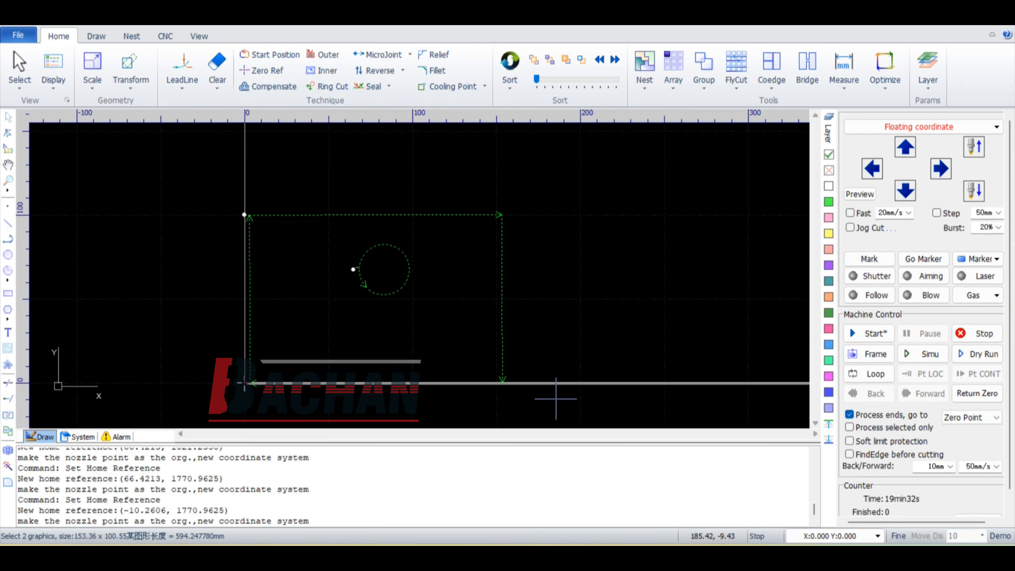
{"action": "left_click", "coordinate": [293, 90]}
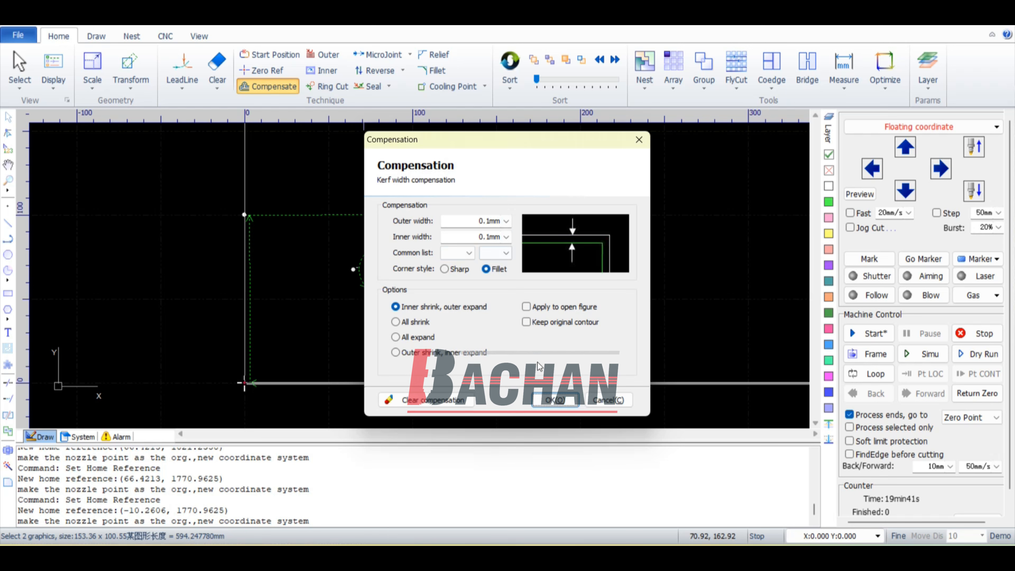
{"action": "left_click", "coordinate": [556, 400]}
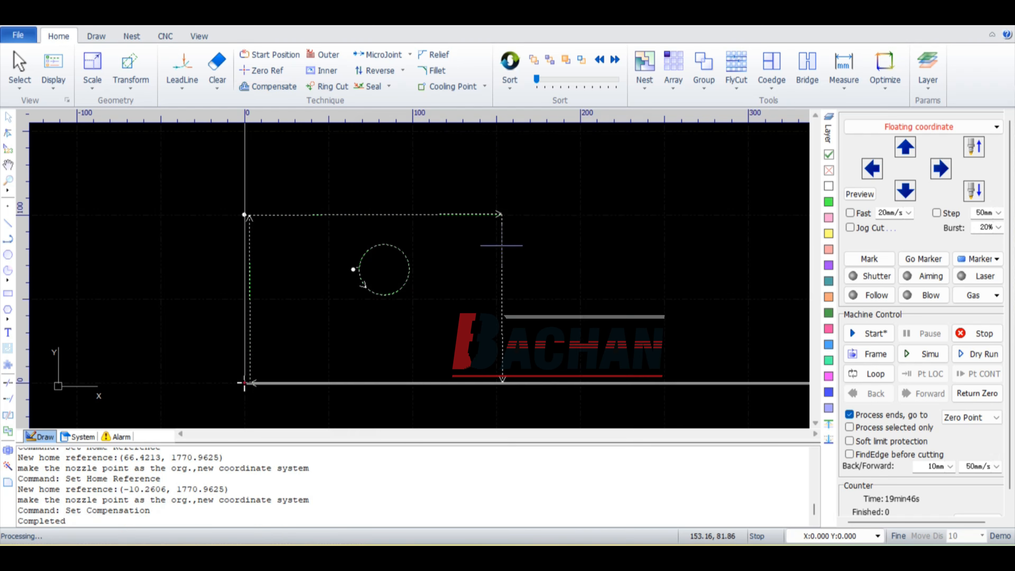
{"action": "scroll", "coordinate": [509, 252], "scroll_direction": "up", "scroll_amount": 15}
{"action": "scroll", "coordinate": [575, 253], "scroll_direction": "up", "scroll_amount": 1}
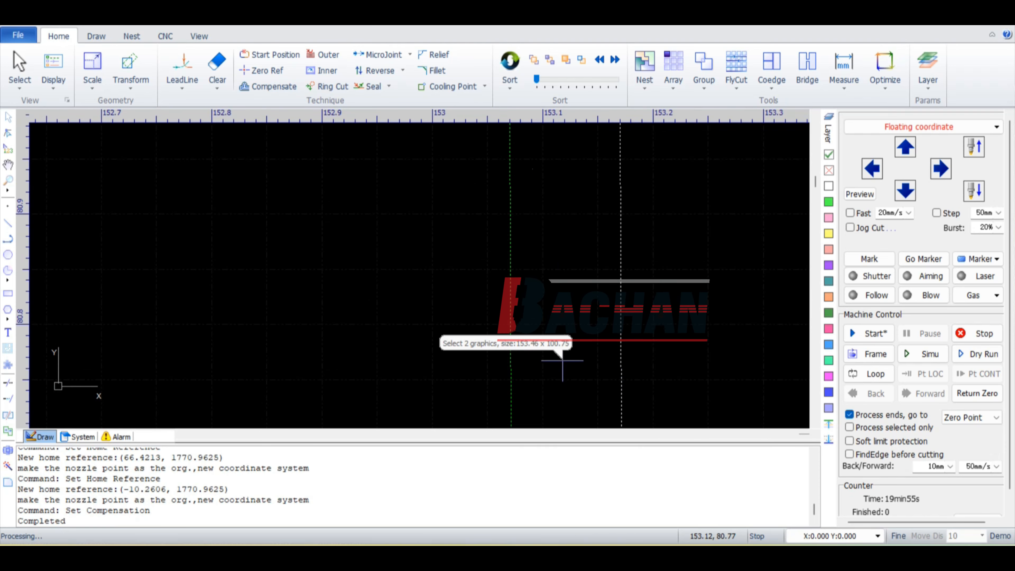
{"action": "scroll", "coordinate": [562, 304], "scroll_direction": "down", "scroll_amount": 6}
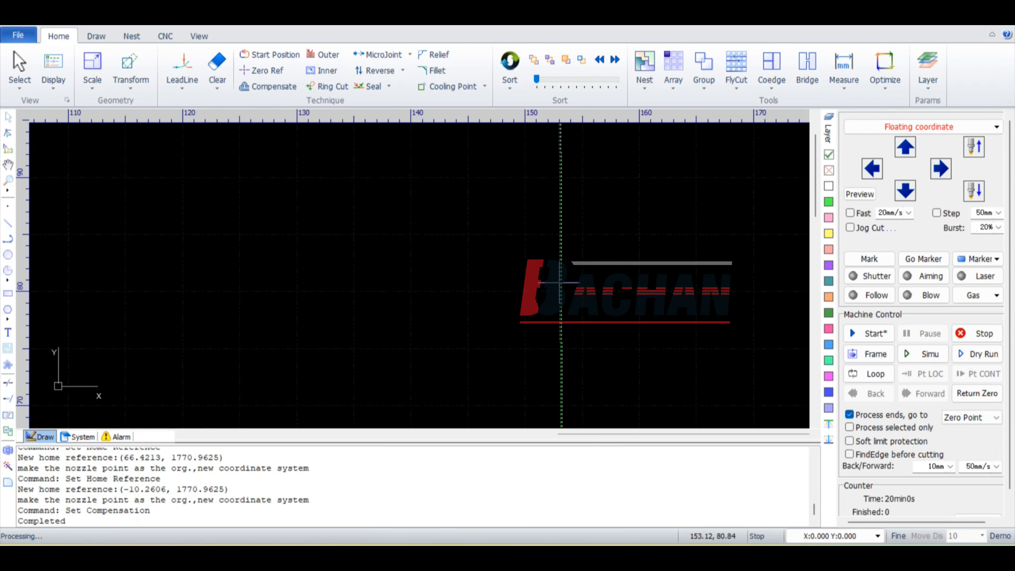
{"action": "scroll", "coordinate": [559, 283], "scroll_direction": "down", "scroll_amount": 8}
{"action": "scroll", "coordinate": [560, 282], "scroll_direction": "down", "scroll_amount": 2}
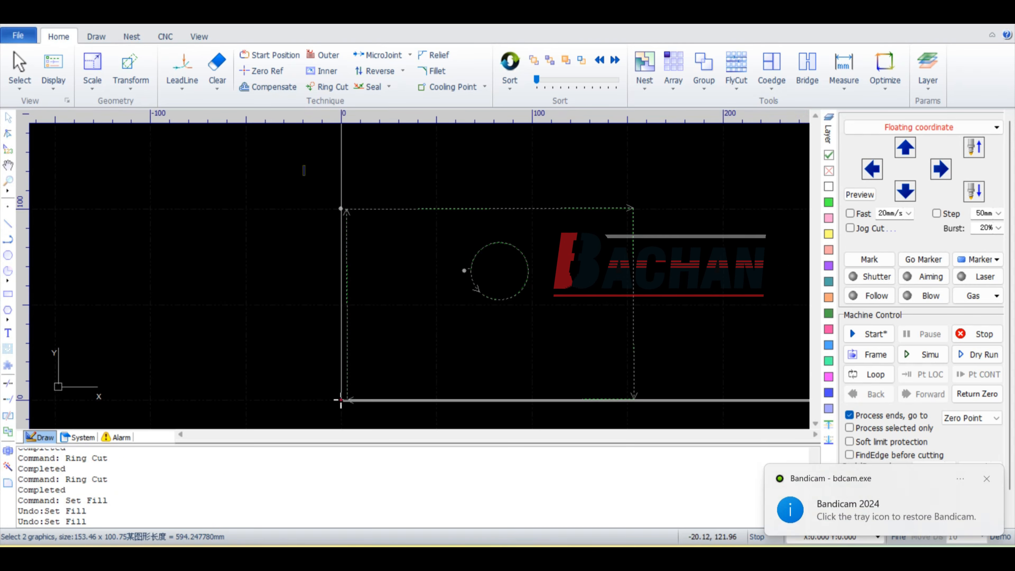
Step: Apply Ring Cut to both shapes with 90° max angle, 5 mm min length and 8 mm extend length on outer and inner paths
{"action": "left_click_drag", "start_coordinate": [303, 166], "coordinate": [783, 428]}
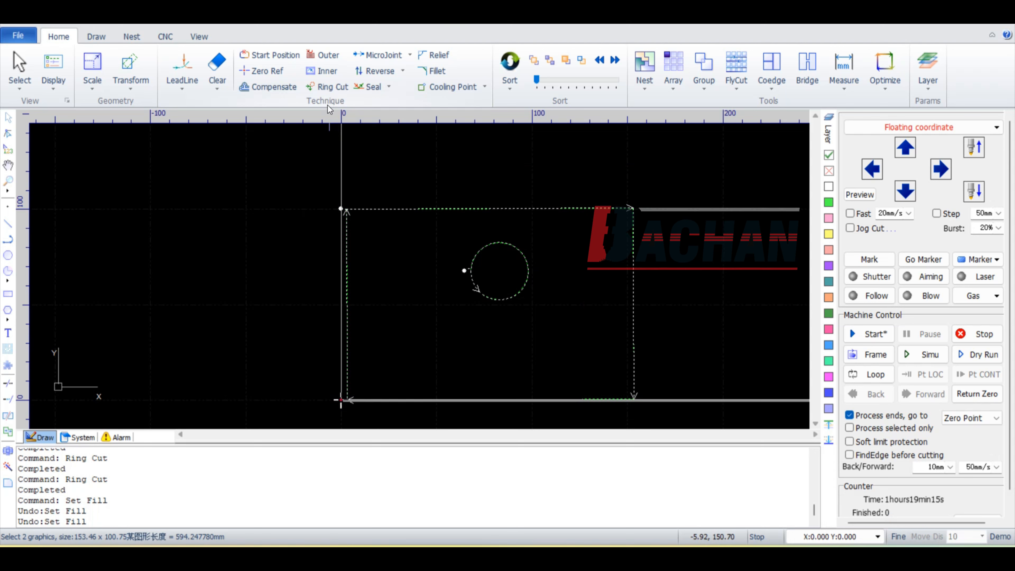
{"action": "left_click", "coordinate": [330, 89]}
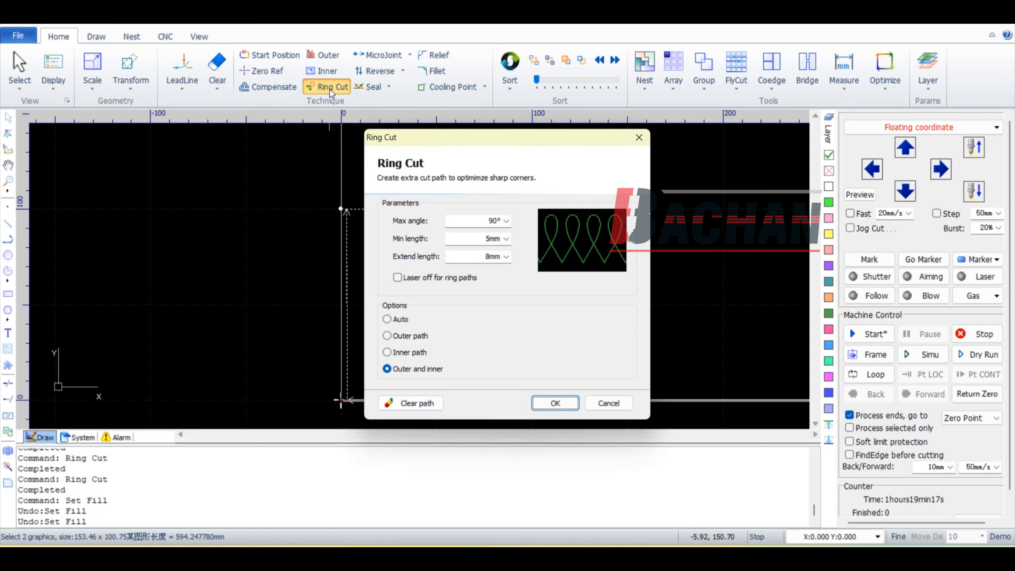
{"action": "key", "text": "Return"}
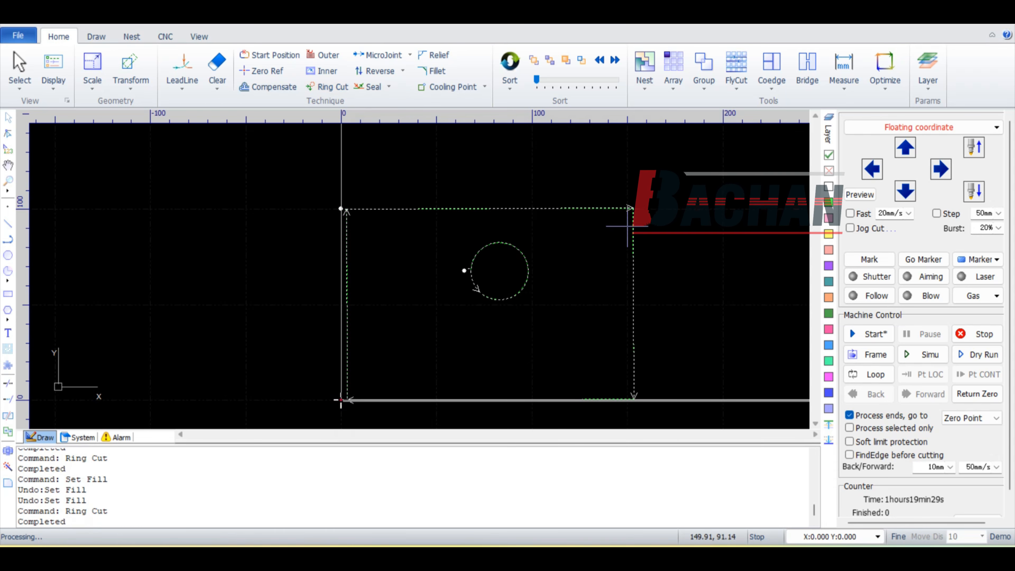
{"action": "scroll", "coordinate": [636, 209], "scroll_direction": "up", "scroll_amount": 2}
{"action": "scroll", "coordinate": [636, 209], "scroll_direction": "up", "scroll_amount": 6}
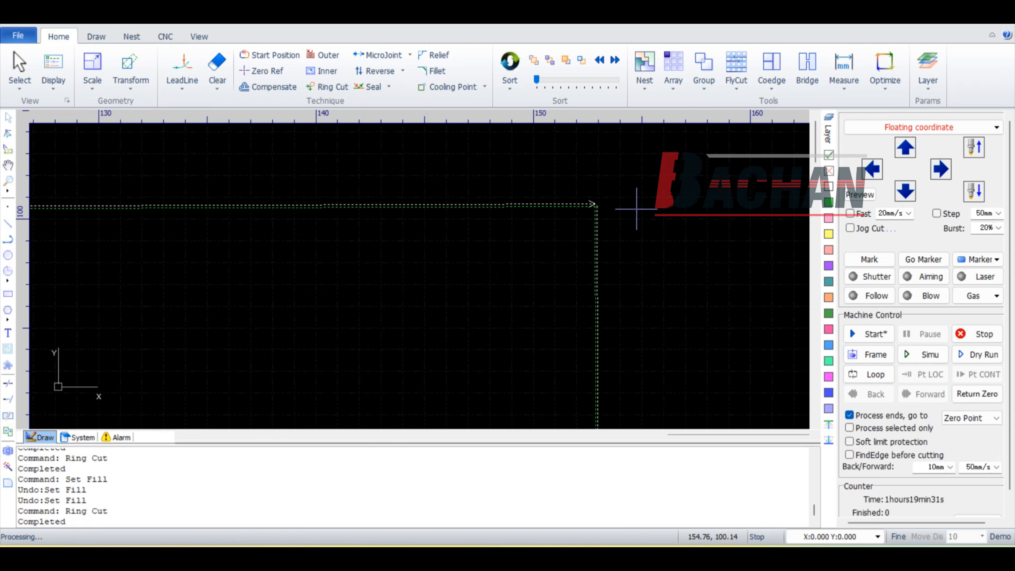
{"action": "scroll", "coordinate": [593, 206], "scroll_direction": "up", "scroll_amount": 3}
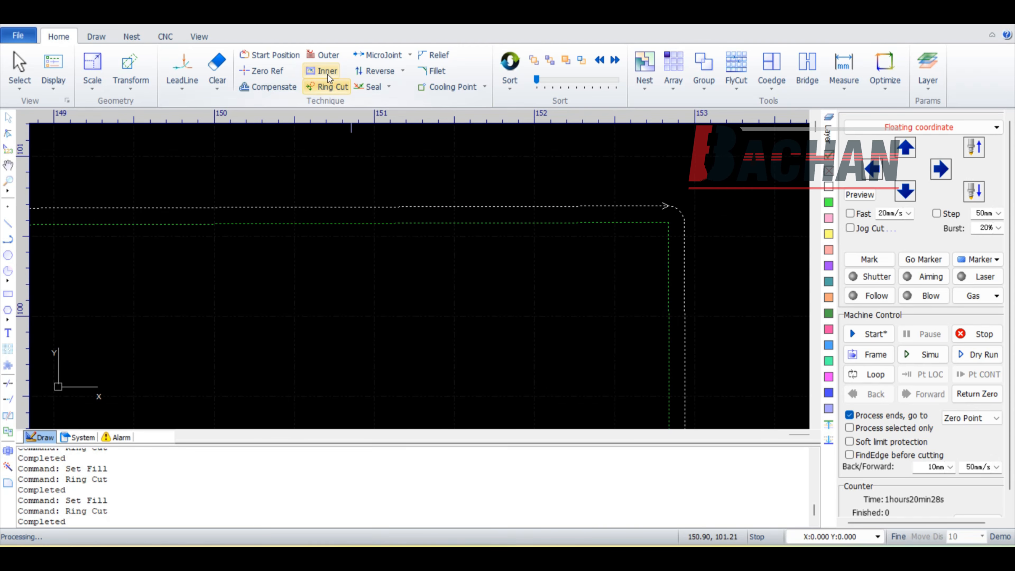
Step: Toggle the selected shapes to inner and back to outer cutting, and reapply Ring Cut with a 90° max angle
{"action": "left_click", "coordinate": [328, 75]}
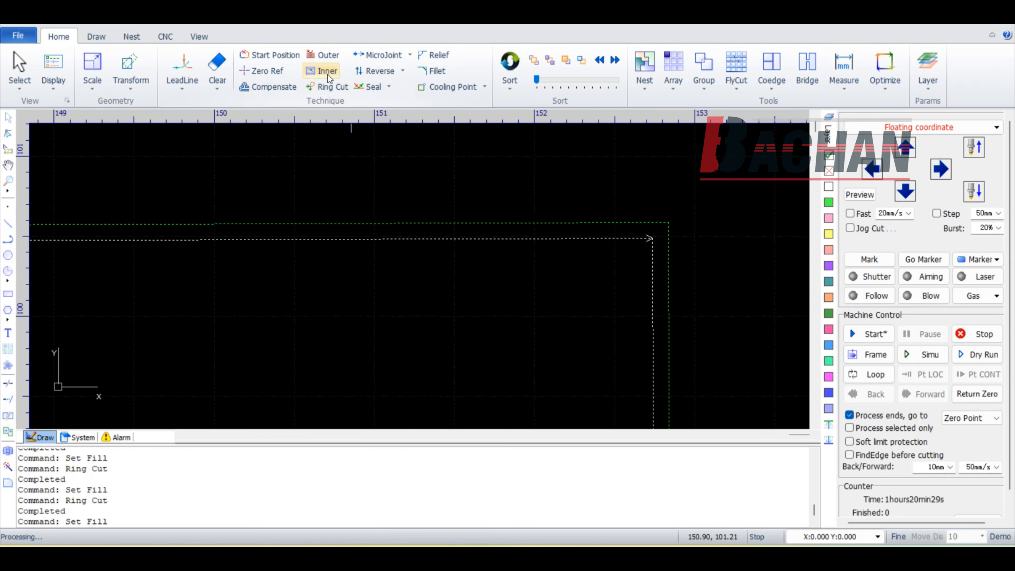
{"action": "left_click", "coordinate": [326, 57]}
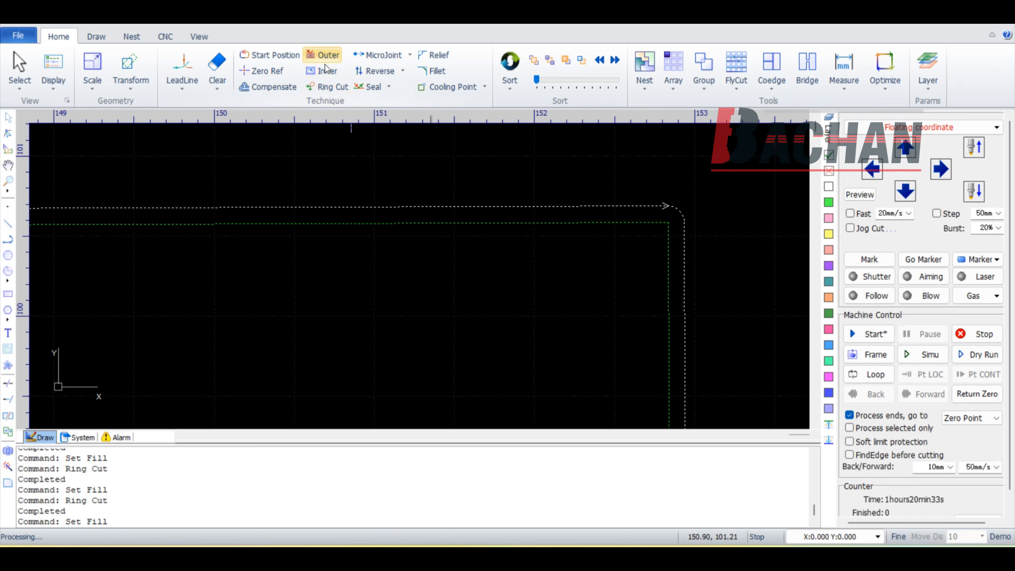
{"action": "left_click", "coordinate": [326, 86]}
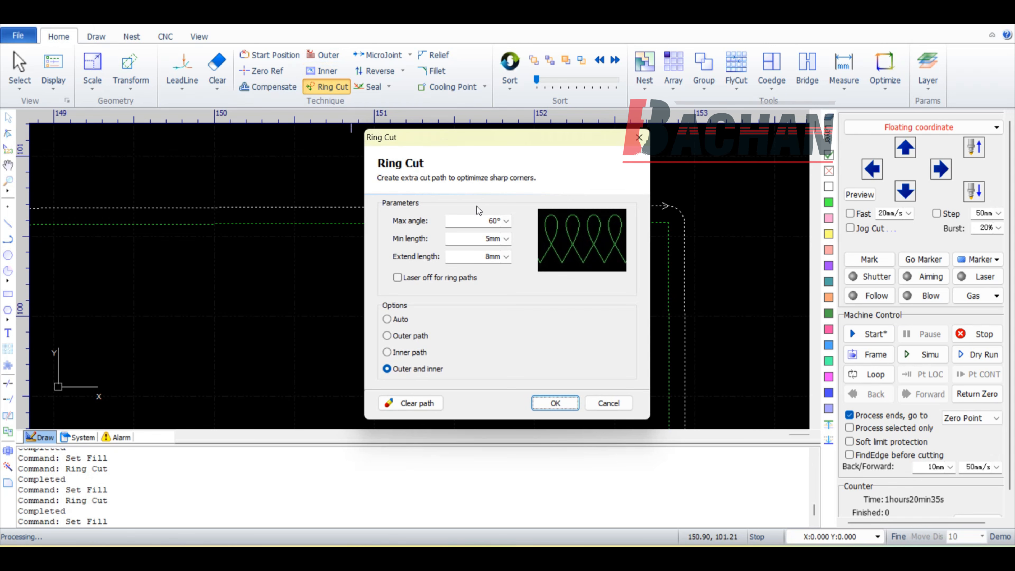
{"action": "left_click", "coordinate": [506, 222]}
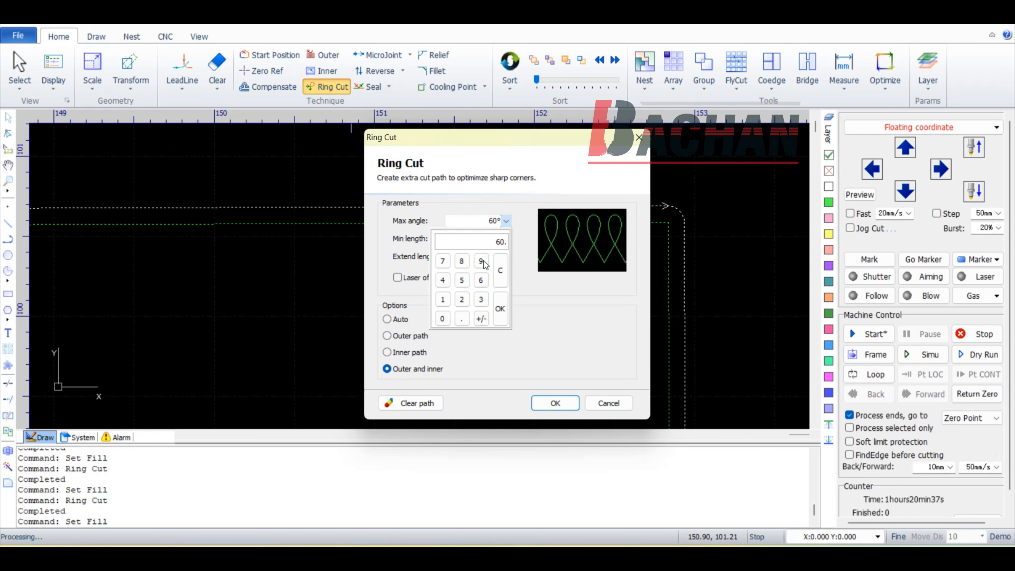
{"action": "left_click", "coordinate": [499, 322]}
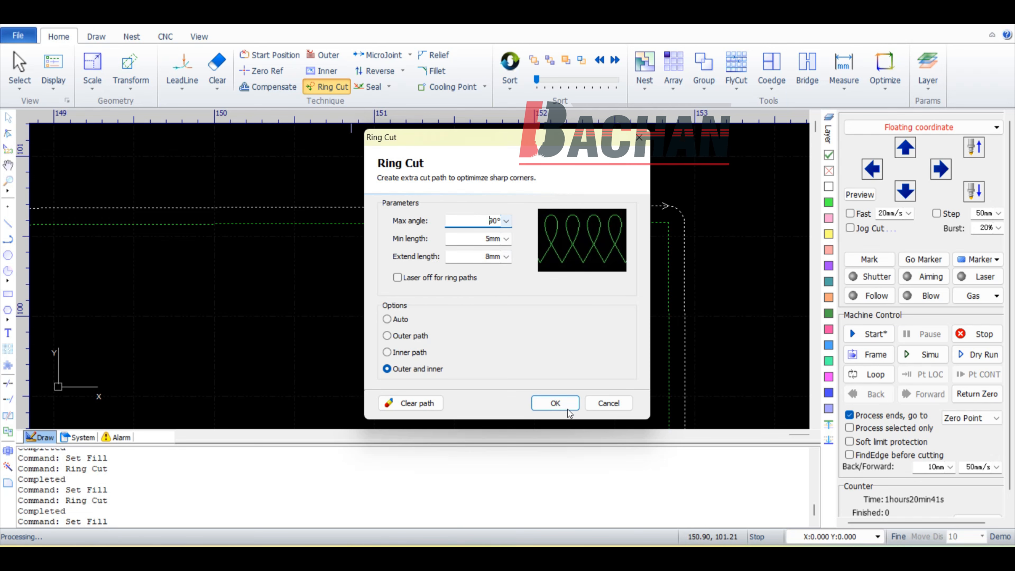
{"action": "left_click", "coordinate": [558, 403]}
Step: Switch the selected rectangle and circle from outer to inner cutting
{"action": "left_click", "coordinate": [329, 60]}
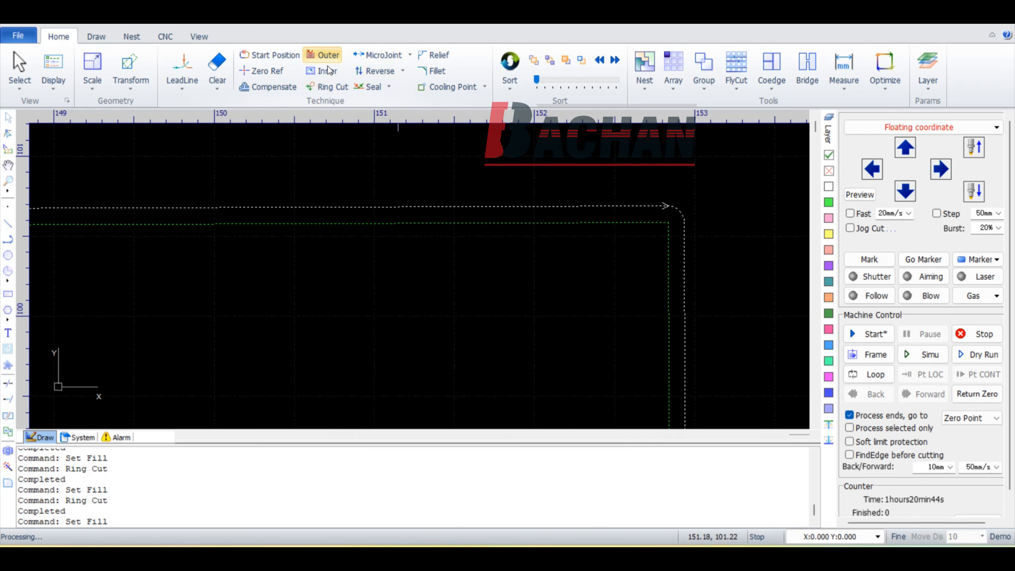
{"action": "left_click", "coordinate": [327, 76]}
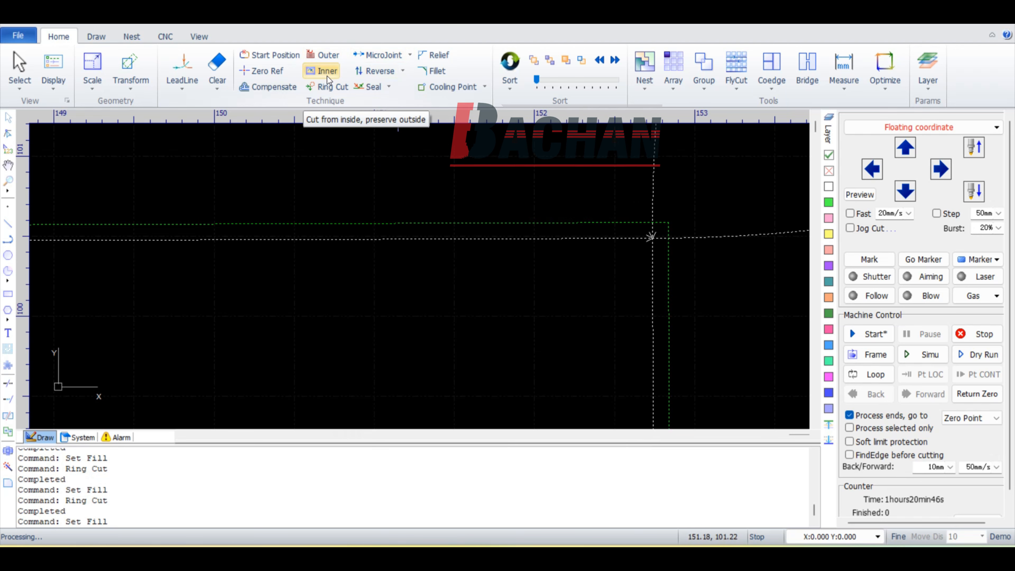
{"action": "scroll", "coordinate": [718, 260], "scroll_direction": "down", "scroll_amount": 5}
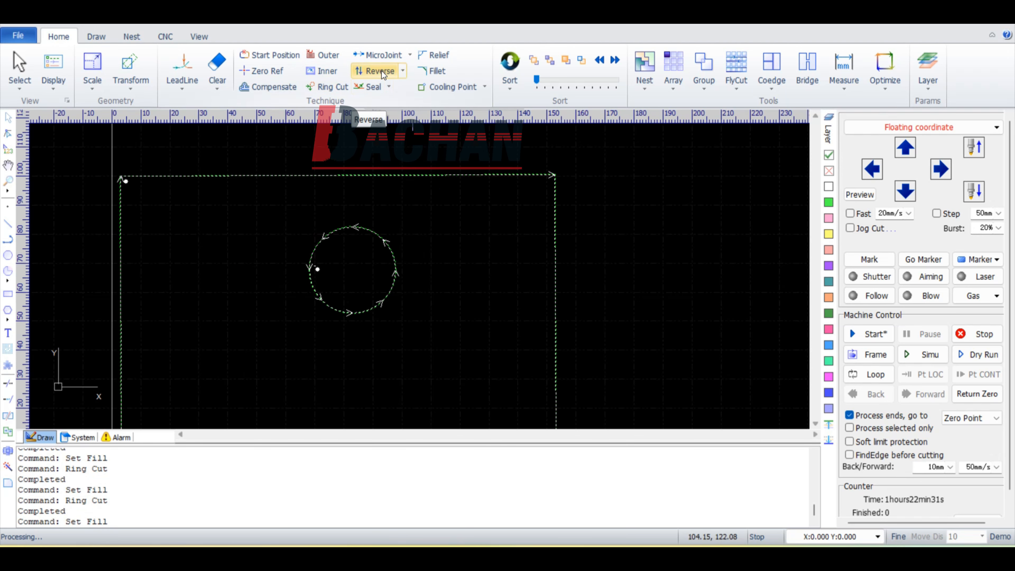
Step: Reverse the cutting direction of the selected rectangle and circle
{"action": "left_click", "coordinate": [404, 71]}
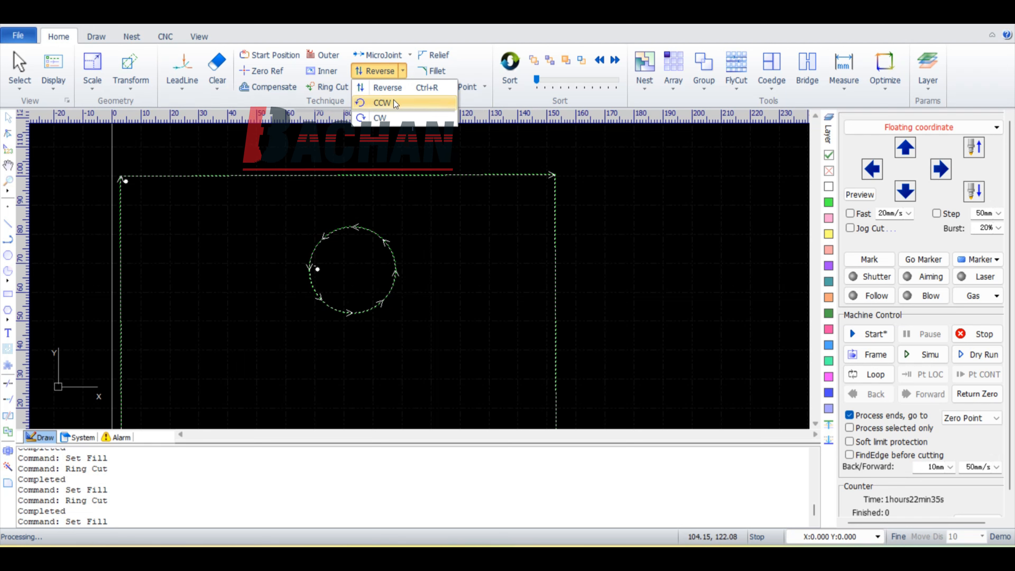
{"action": "left_click", "coordinate": [385, 89]}
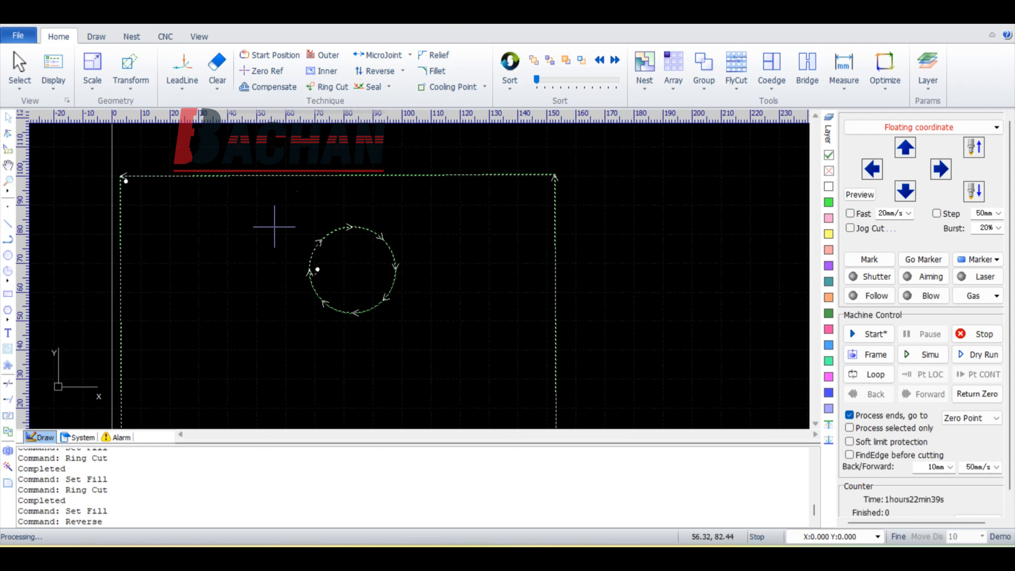
{"action": "scroll", "coordinate": [274, 227], "scroll_direction": "down", "scroll_amount": 2}
{"action": "scroll", "coordinate": [545, 222], "scroll_direction": "up", "scroll_amount": 5}
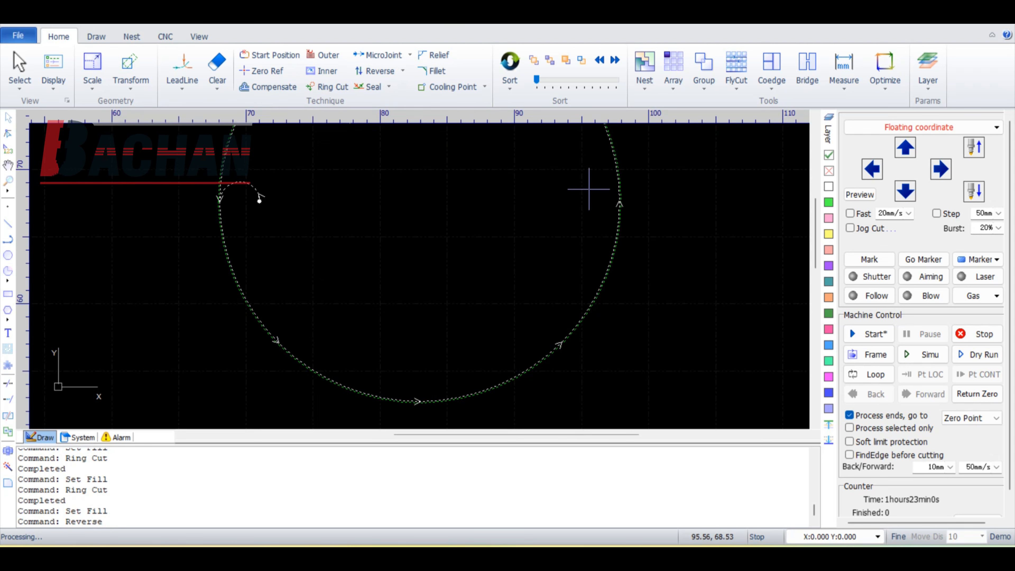
Step: Switch the selection to outer cutting and apply an 8 mm Gap to the selected rectangle and circle
{"action": "left_click", "coordinate": [328, 56]}
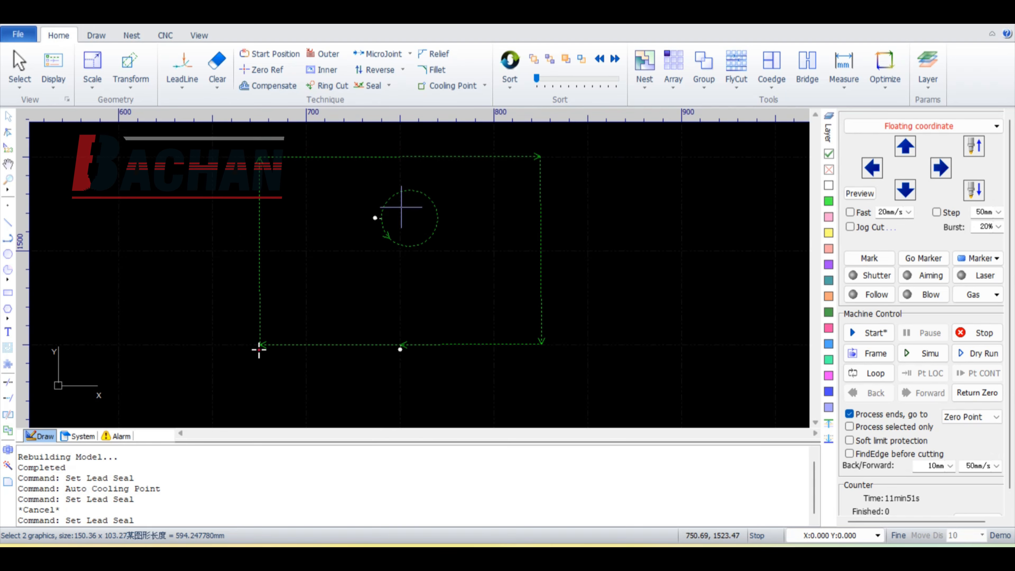
{"action": "scroll", "coordinate": [402, 208], "scroll_direction": "up", "scroll_amount": 5}
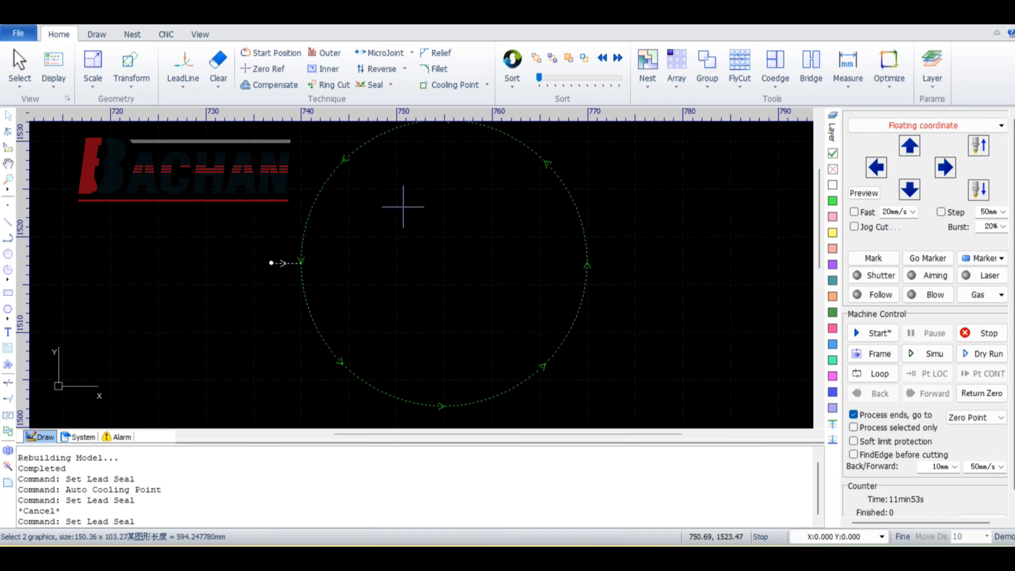
{"action": "left_click", "coordinate": [391, 85]}
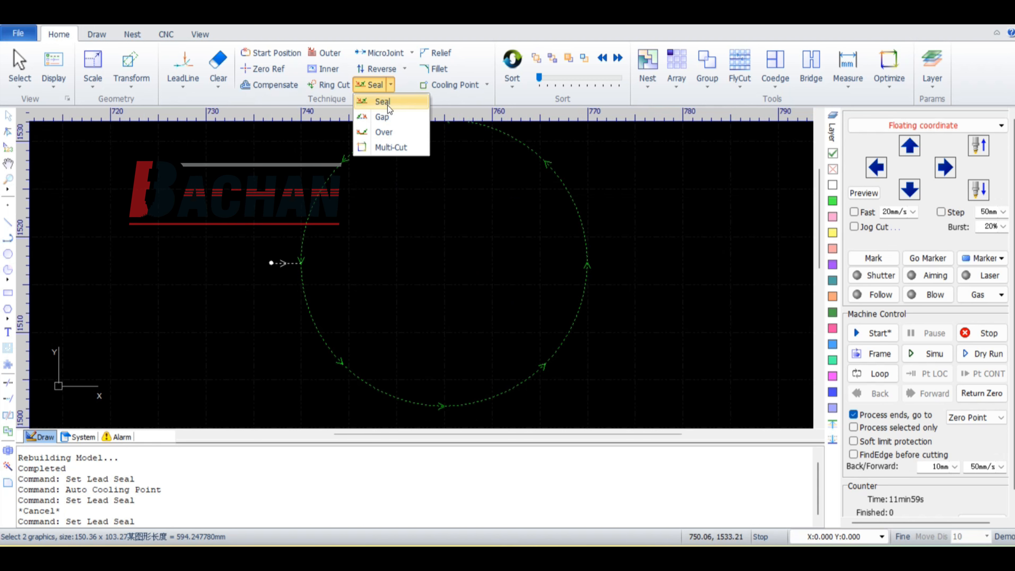
{"action": "left_click", "coordinate": [383, 117]}
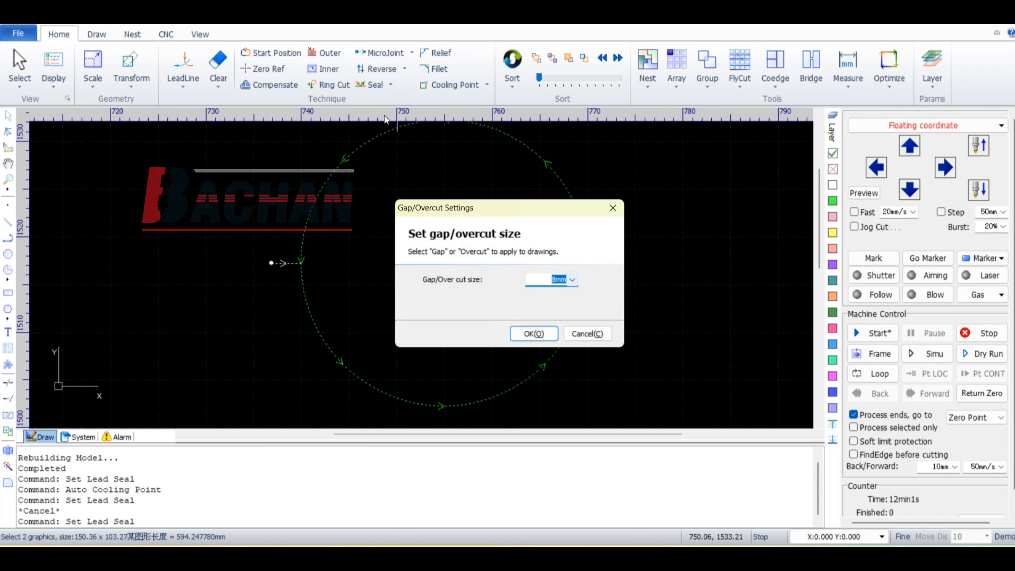
{"action": "left_click", "coordinate": [530, 335]}
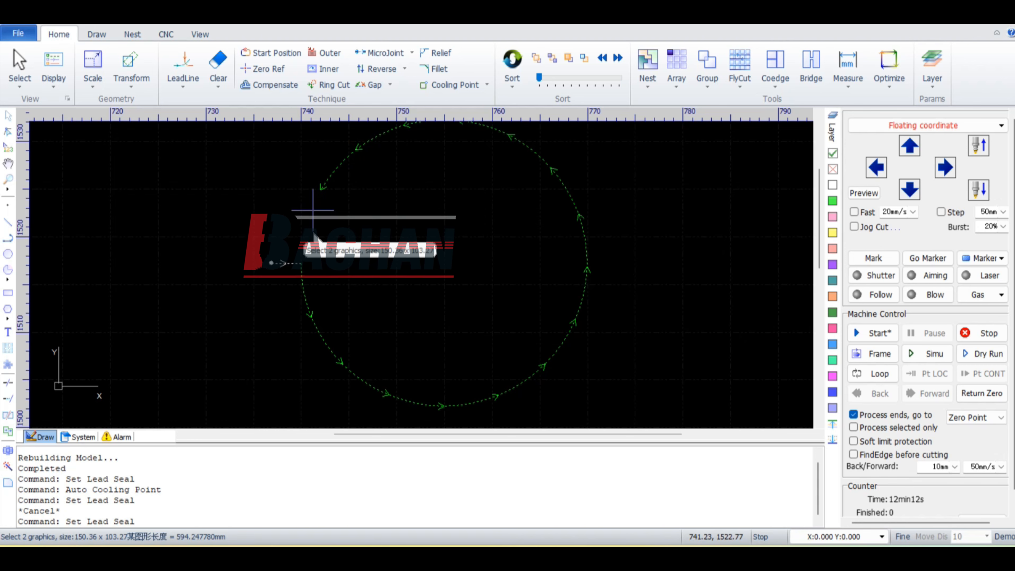
Step: Seal the selected rectangle and circle contours, and apply Over with an 8 mm overcut size to both
{"action": "left_click", "coordinate": [389, 87]}
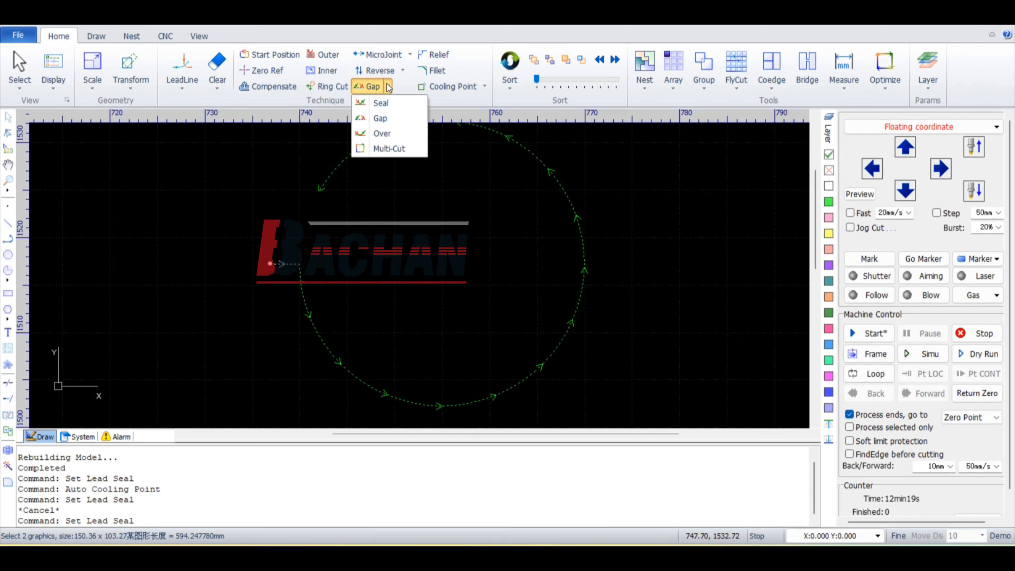
{"action": "left_click", "coordinate": [381, 103]}
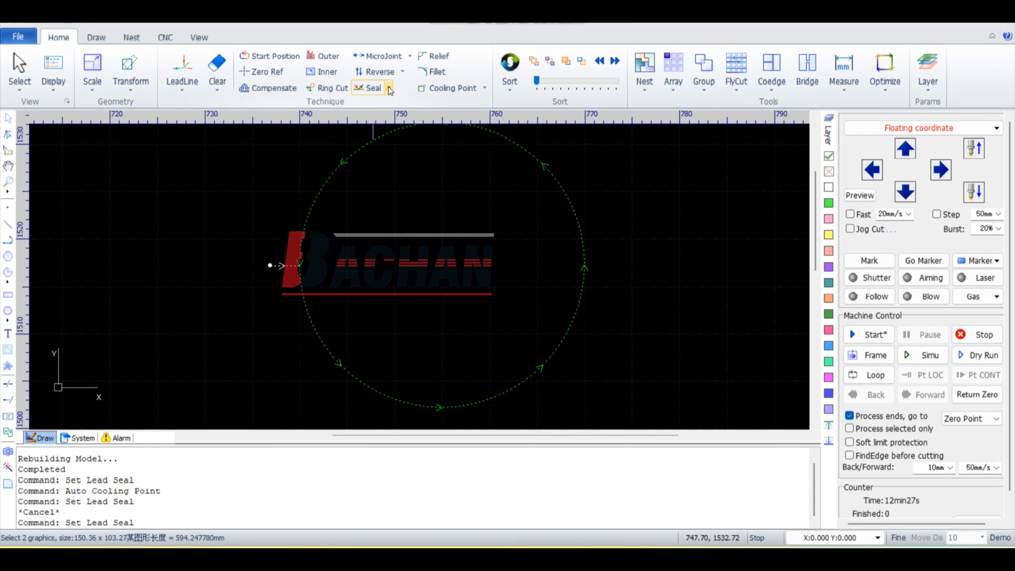
{"action": "left_click", "coordinate": [389, 87]}
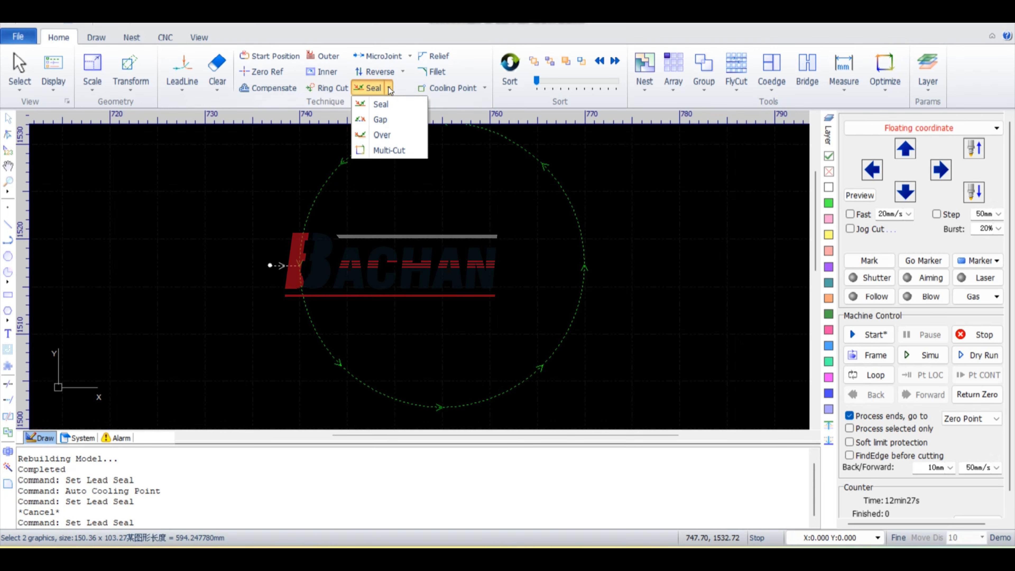
{"action": "left_click", "coordinate": [381, 135]}
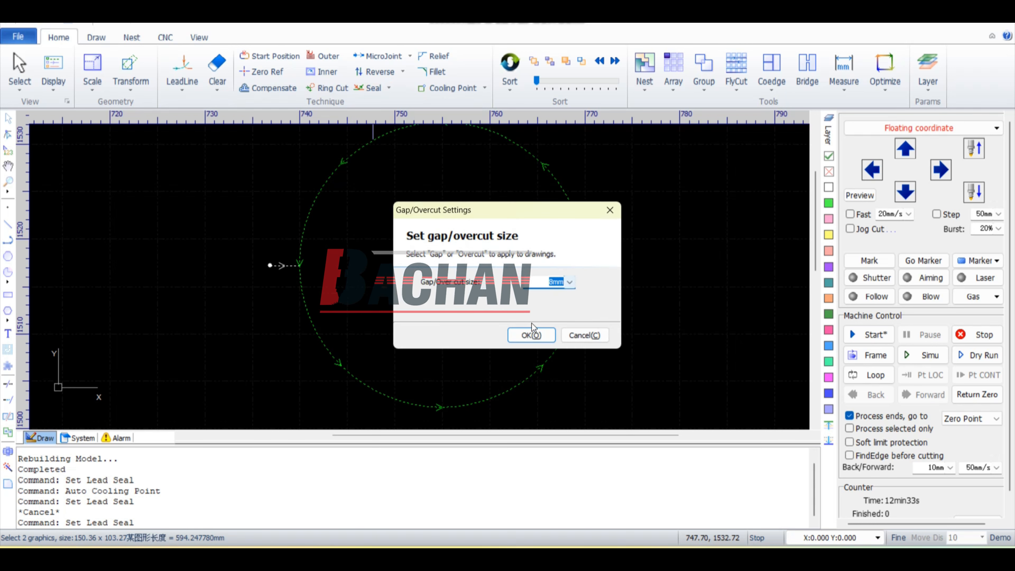
{"action": "left_click", "coordinate": [532, 336]}
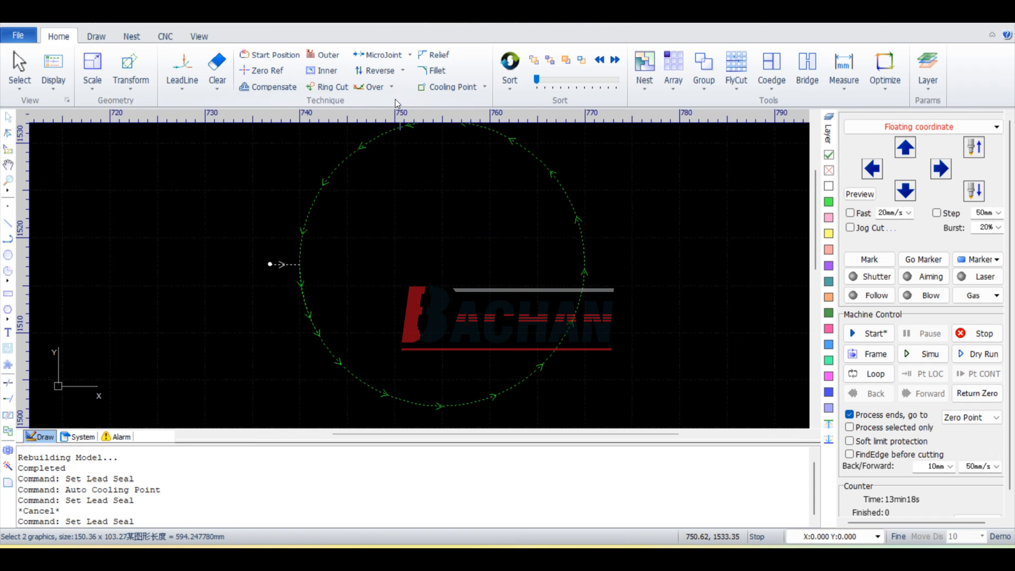
Step: Apply Multi-Cut with 2 repeat times to the selected rectangle and circle, and set both back to Seal
{"action": "scroll", "coordinate": [516, 234], "scroll_direction": "down", "scroll_amount": 5}
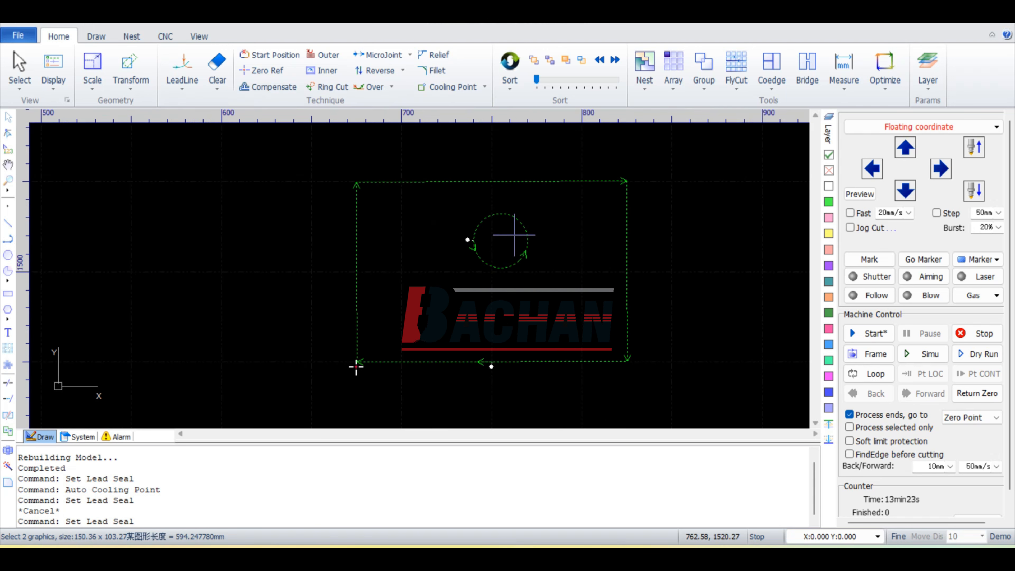
{"action": "left_click", "coordinate": [391, 89]}
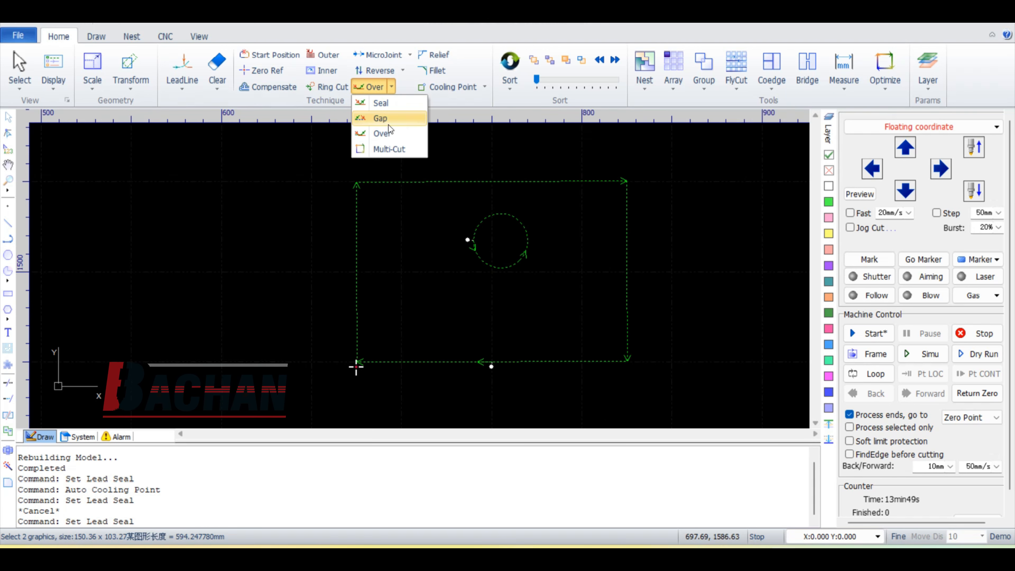
{"action": "left_click", "coordinate": [390, 151]}
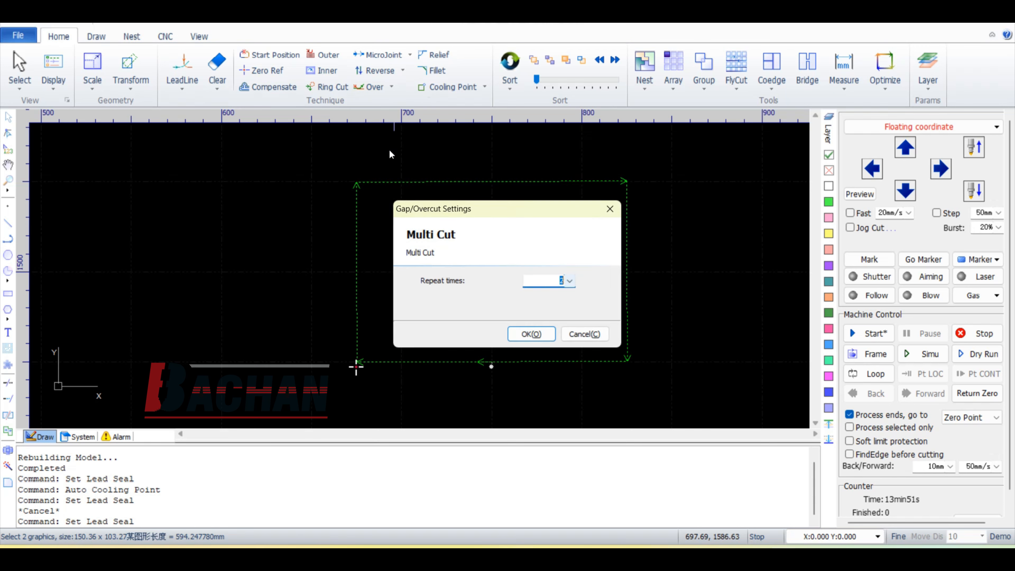
{"action": "left_click", "coordinate": [532, 335]}
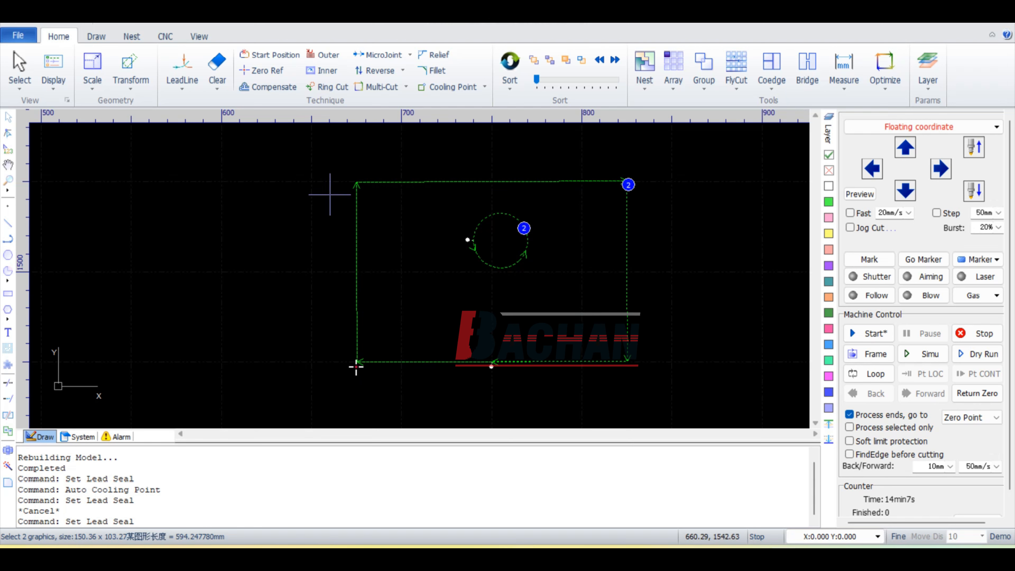
{"action": "left_click", "coordinate": [405, 87]}
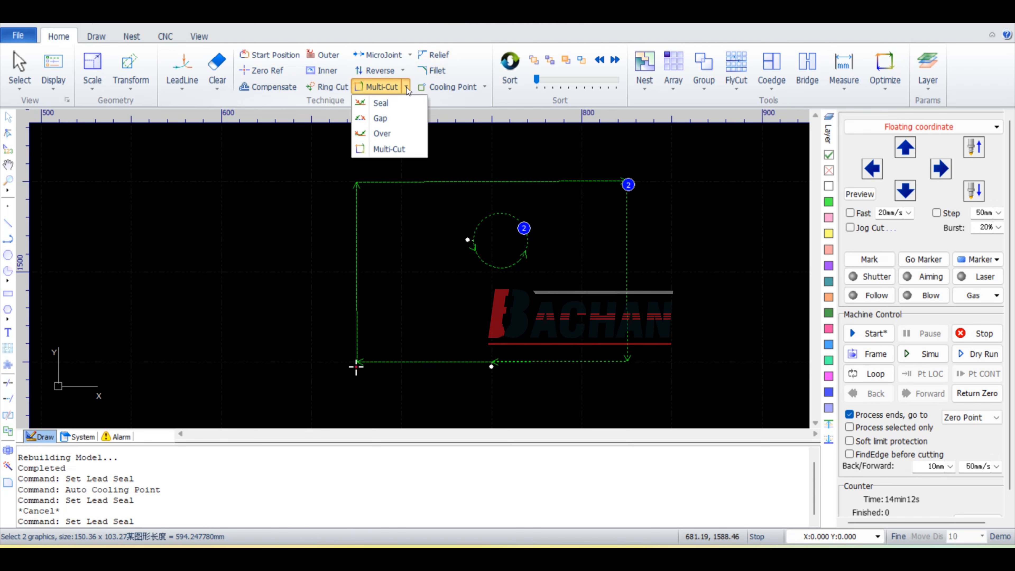
{"action": "left_click", "coordinate": [398, 103]}
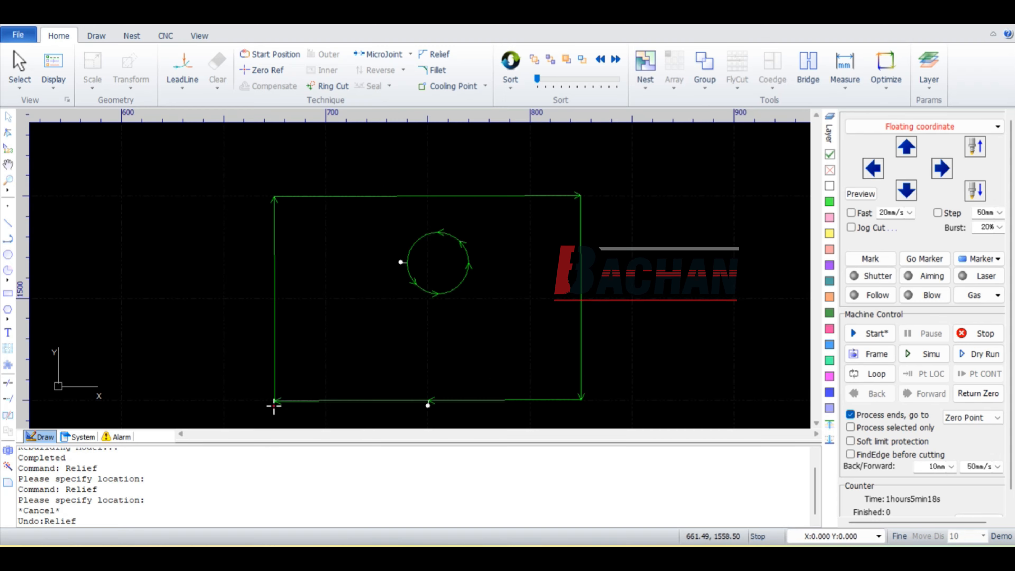
Step: Add Relief with a 5 mm radius at the rectangle's two upper corners and its lower-right corner
{"action": "left_click_drag", "start_coordinate": [316, 377], "coordinate": [586, 412]}
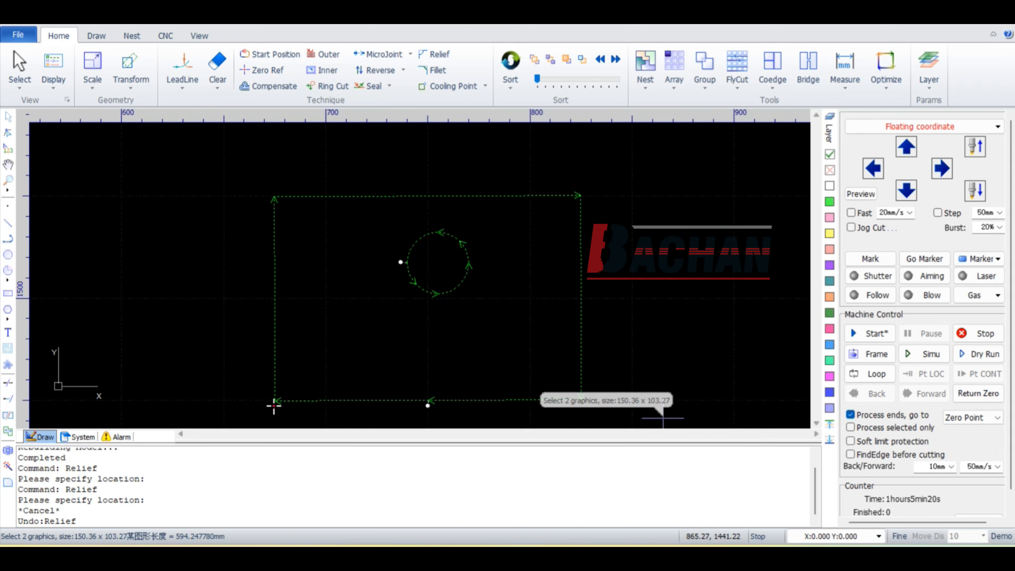
{"action": "left_click", "coordinate": [439, 55]}
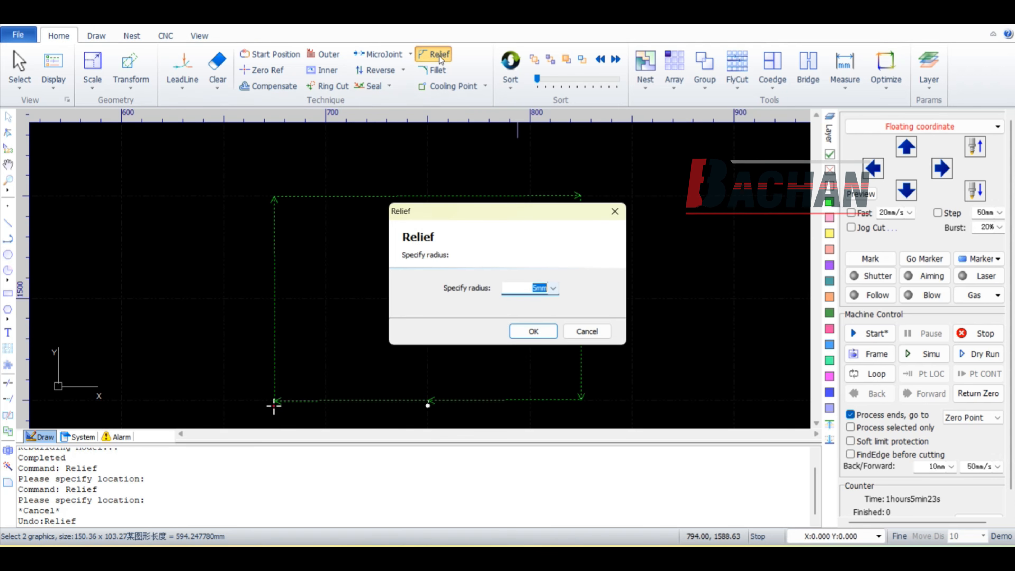
{"action": "left_click", "coordinate": [534, 331]}
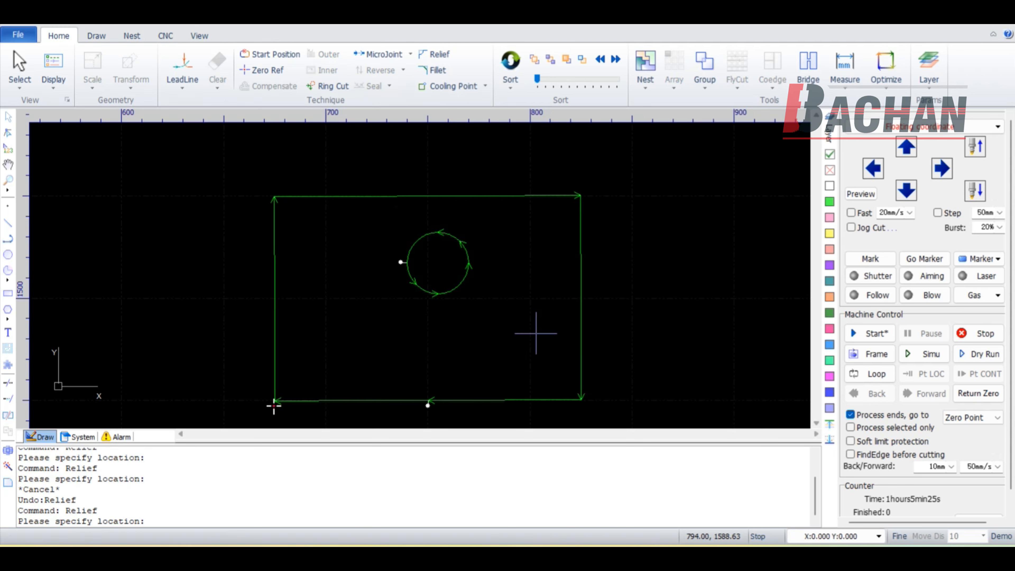
{"action": "left_click", "coordinate": [579, 197]}
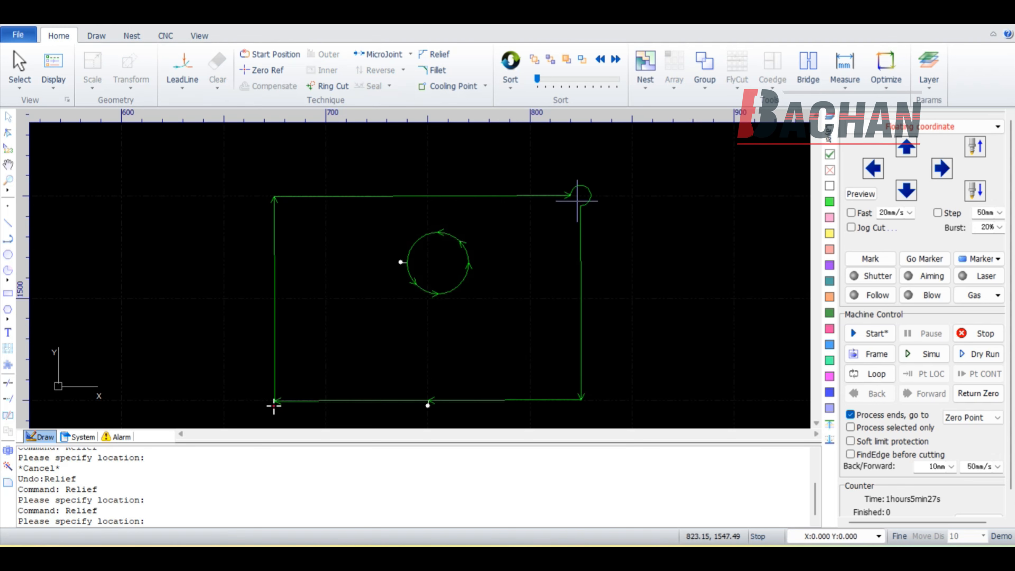
{"action": "left_click", "coordinate": [581, 396]}
{"action": "left_click", "coordinate": [274, 197]}
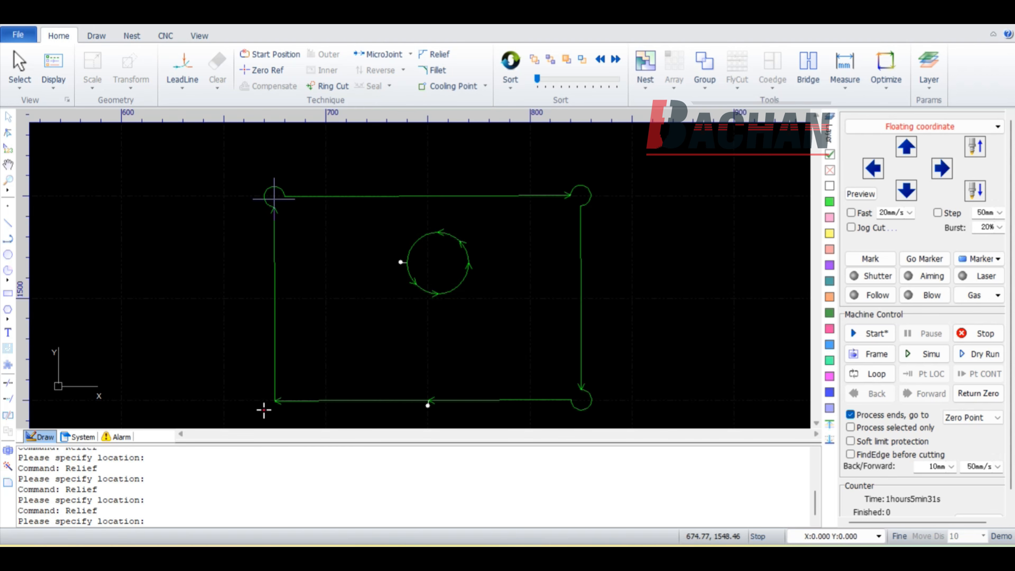
Step: Fillet both junctions where the relief arc at the rectangle's upper-right corner meets the straight edges
{"action": "scroll", "coordinate": [580, 182], "scroll_direction": "up", "scroll_amount": 5}
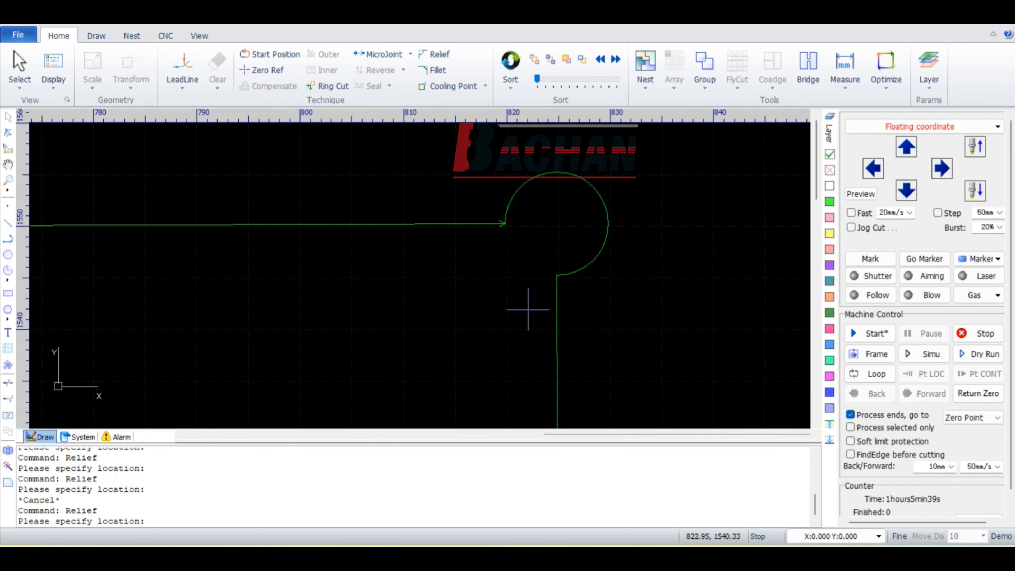
{"action": "left_click", "coordinate": [446, 74]}
{"action": "left_click", "coordinate": [532, 330]}
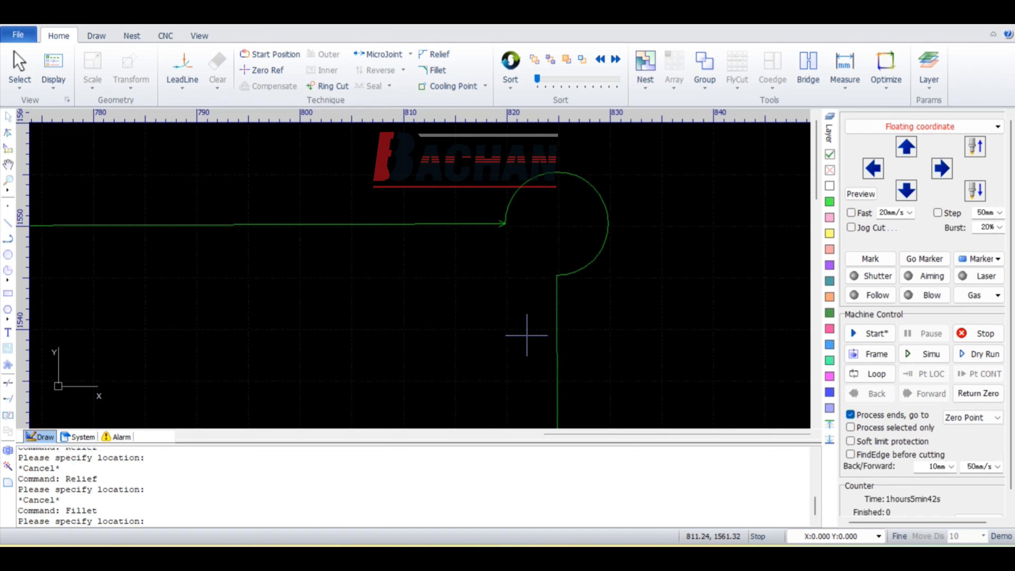
{"action": "left_click", "coordinate": [559, 277]}
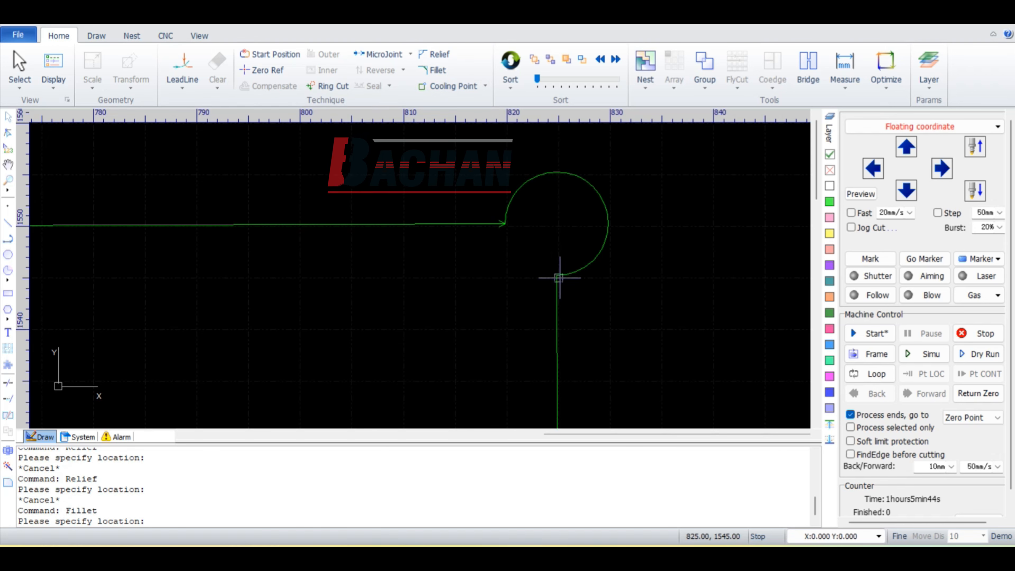
{"action": "left_click", "coordinate": [504, 224]}
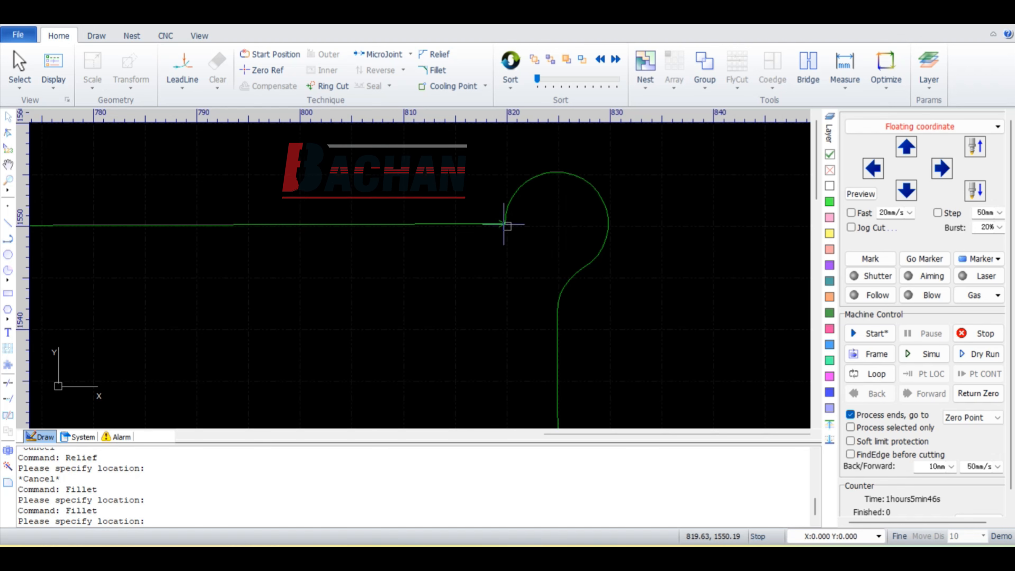
Step: Undo the two fillets on the relief arc and the corner reliefs on the rectangle
{"action": "right_click", "coordinate": [593, 281]}
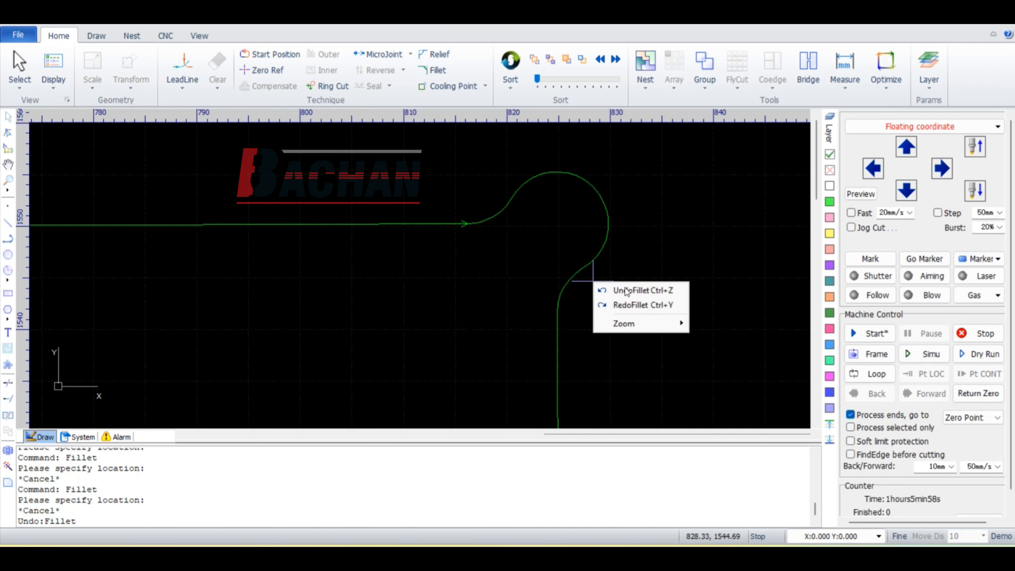
{"action": "left_click", "coordinate": [630, 291]}
{"action": "right_click", "coordinate": [573, 248]}
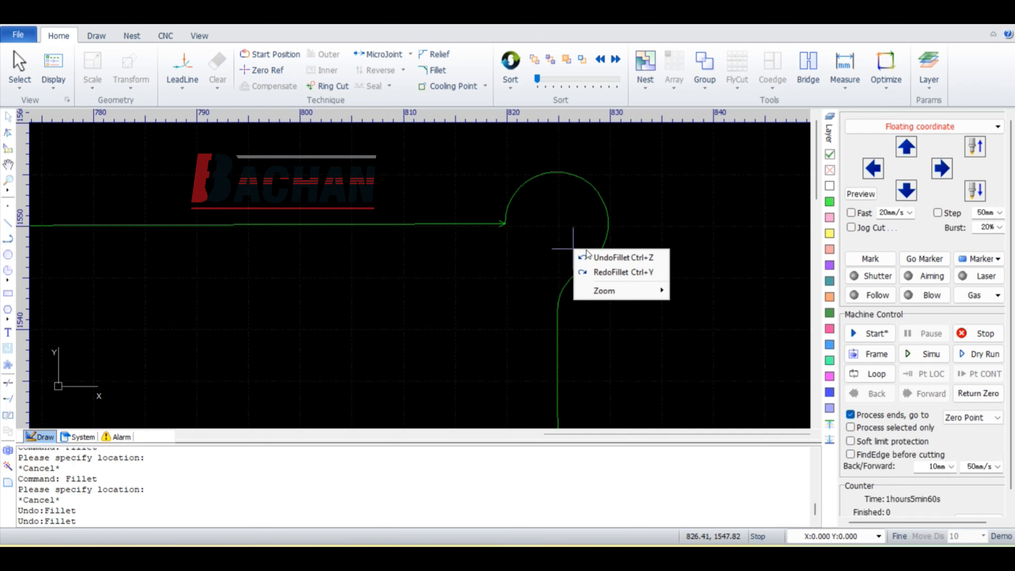
{"action": "left_click", "coordinate": [611, 257]}
{"action": "right_click", "coordinate": [530, 208]}
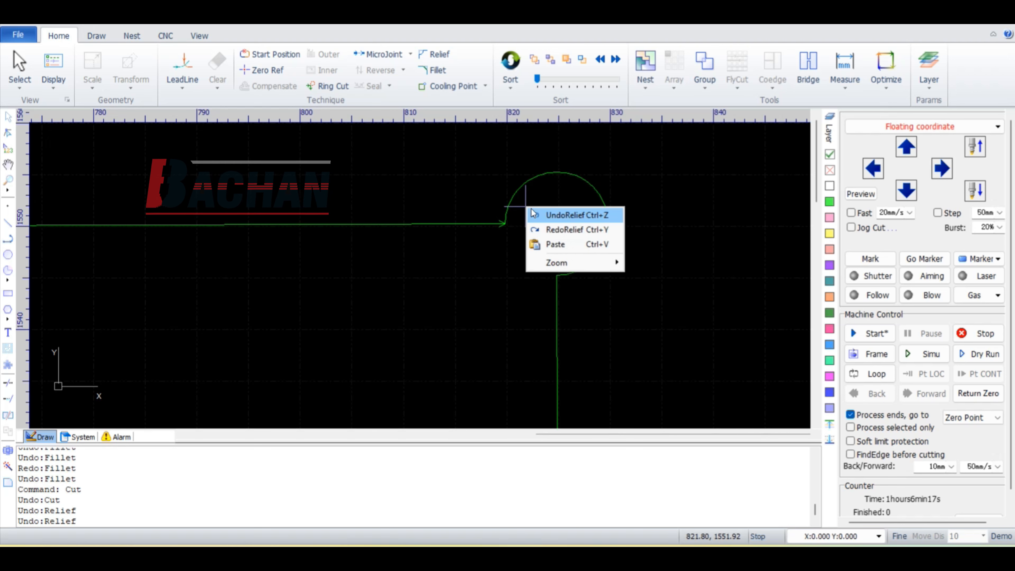
{"action": "left_click", "coordinate": [536, 215]}
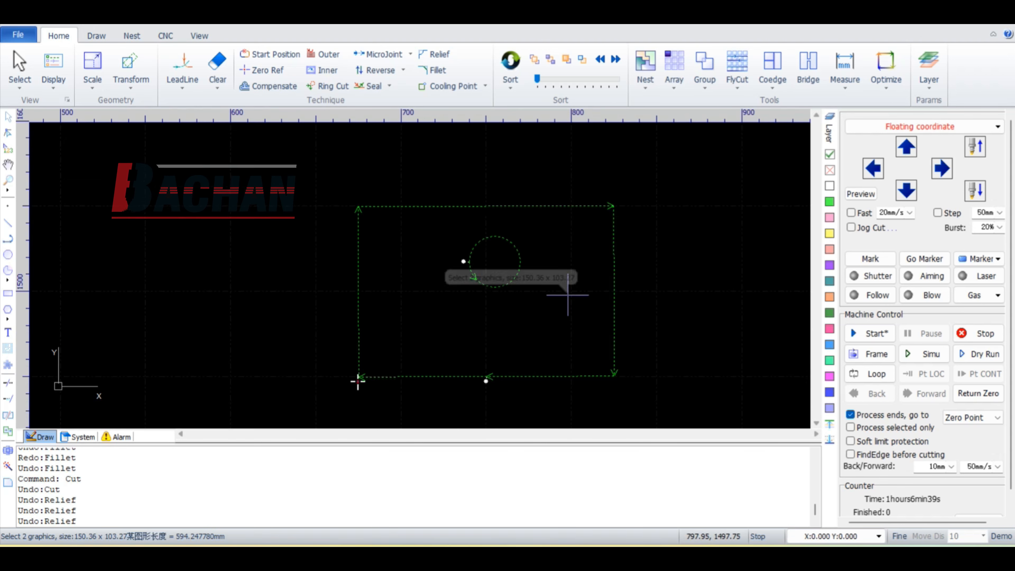
Step: Fillet the rectangle's upper corners with a 5 mm radius
{"action": "scroll", "coordinate": [568, 295], "scroll_direction": "up", "scroll_amount": 2}
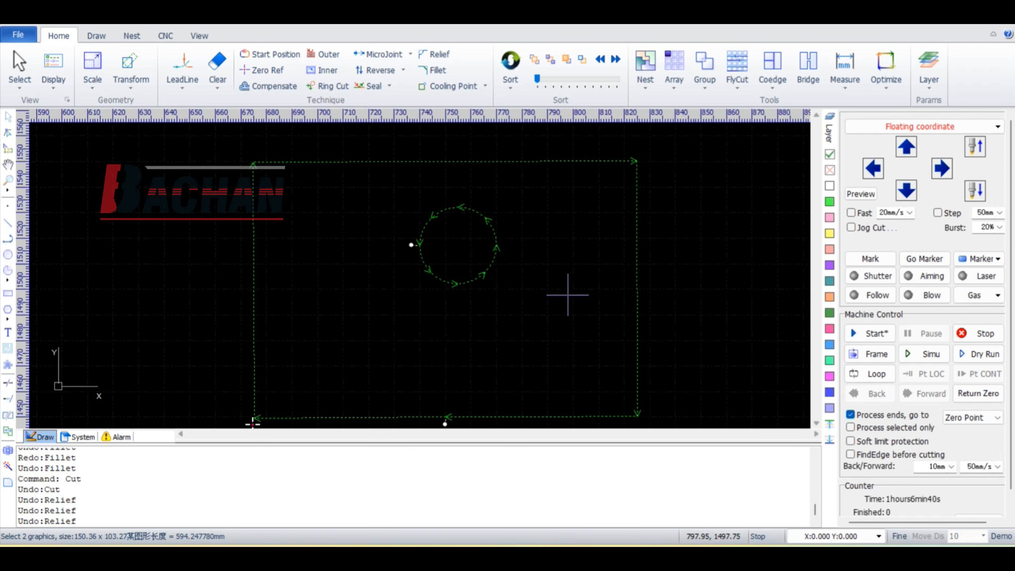
{"action": "left_click", "coordinate": [431, 71]}
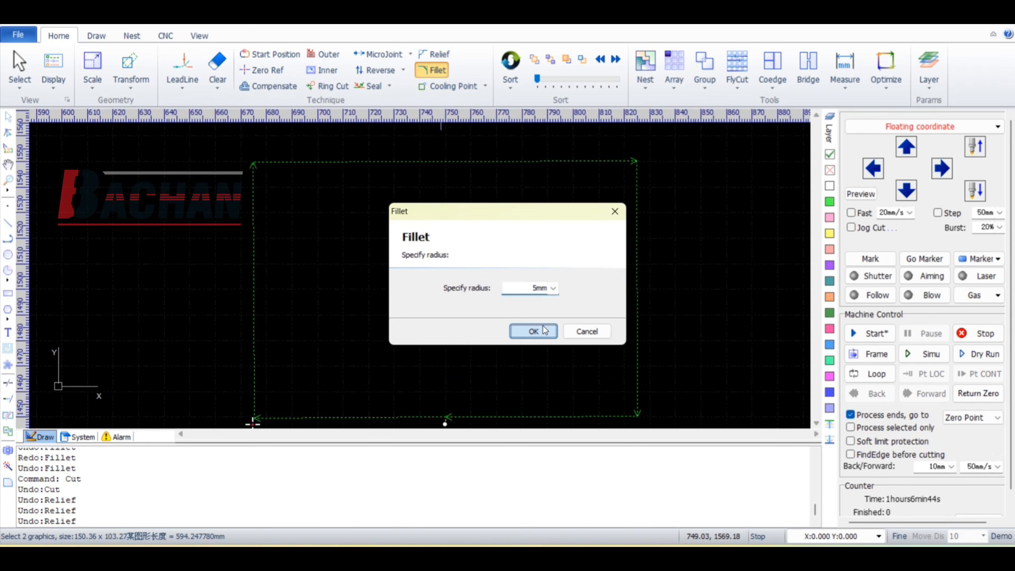
{"action": "left_click", "coordinate": [533, 331]}
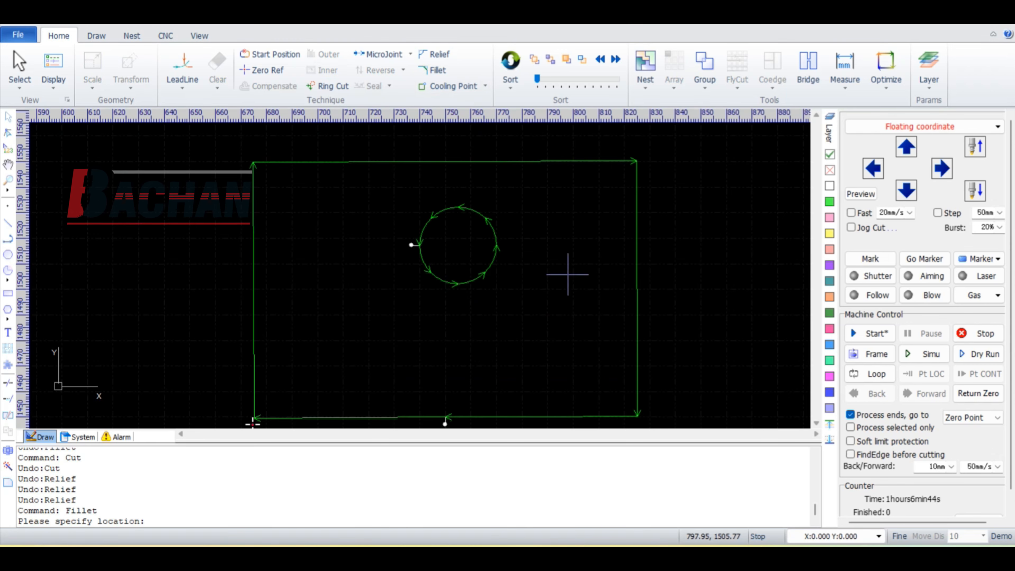
{"action": "left_click", "coordinate": [634, 163]}
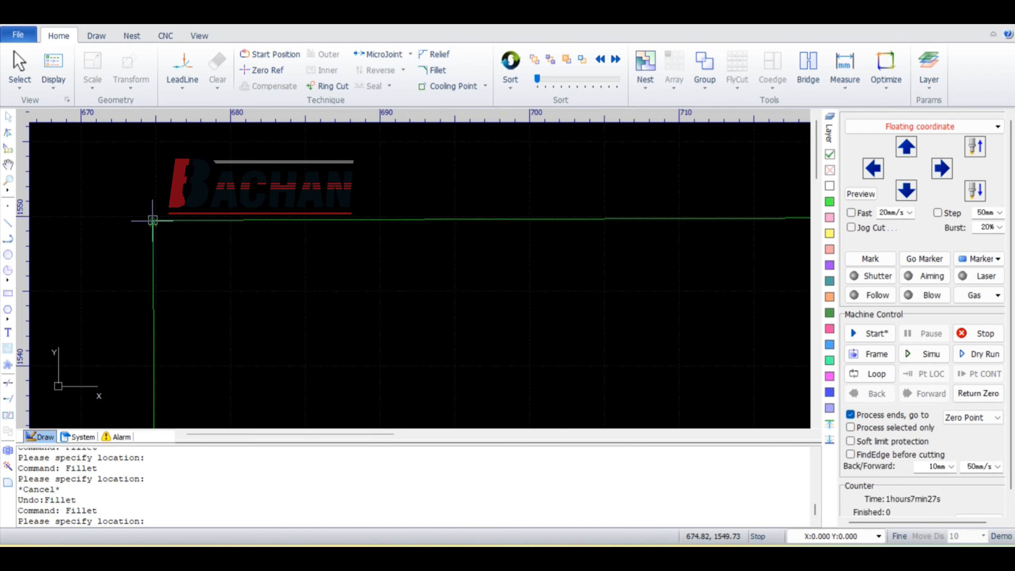
{"action": "right_click", "coordinate": [172, 233]}
Step: Undo the fillet on the rectangle's upper-left corner and select both the rectangle and the circle
{"action": "right_click", "coordinate": [176, 235]}
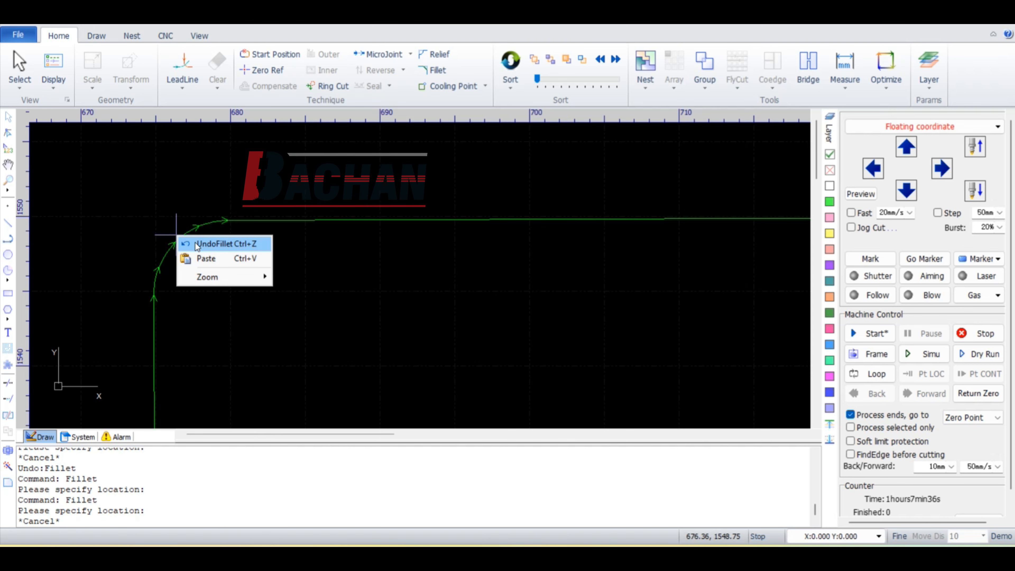
{"action": "left_click", "coordinate": [216, 244]}
{"action": "left_click_drag", "start_coordinate": [594, 373], "coordinate": [643, 384]}
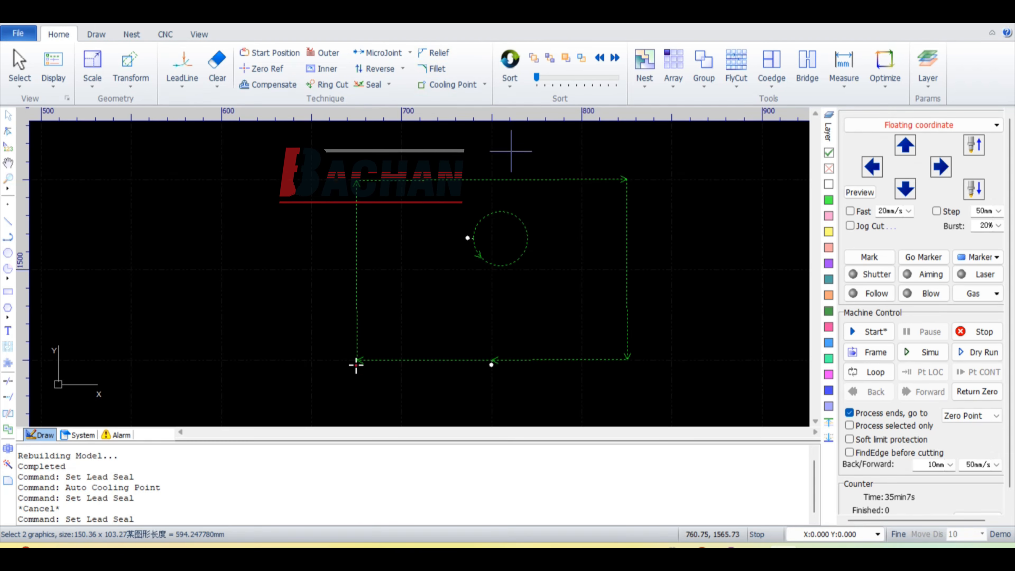
Step: Place manual cooling points along all four edges of the rectangle and on the circle
{"action": "left_click", "coordinate": [452, 88]}
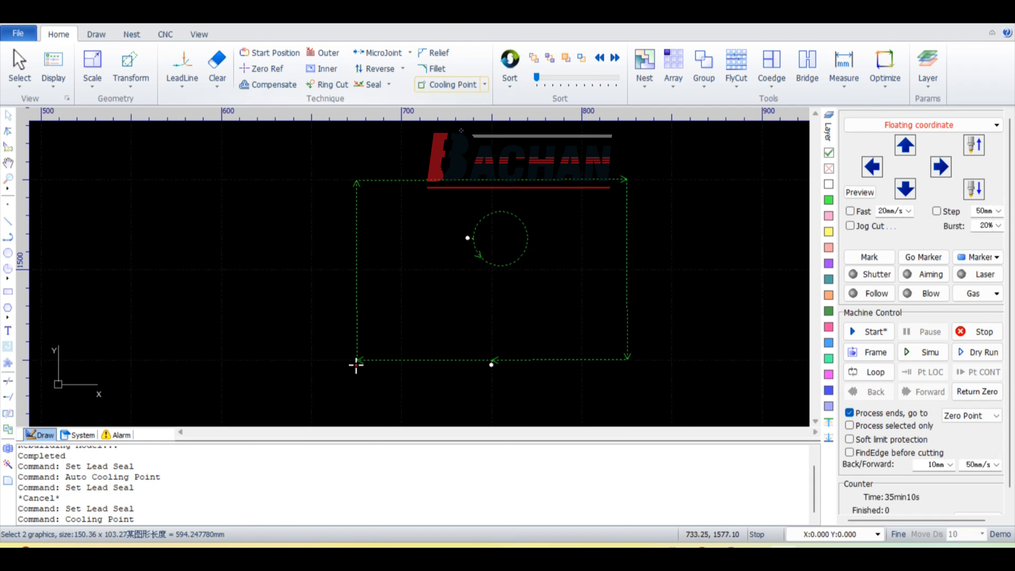
{"action": "left_click", "coordinate": [482, 180]}
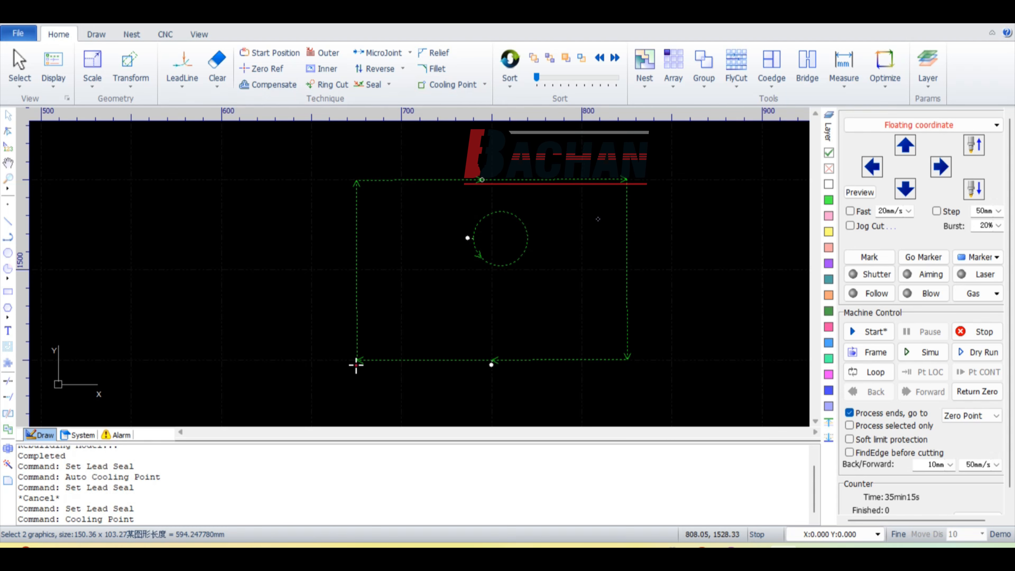
{"action": "left_click", "coordinate": [627, 220]}
{"action": "left_click", "coordinate": [627, 299]}
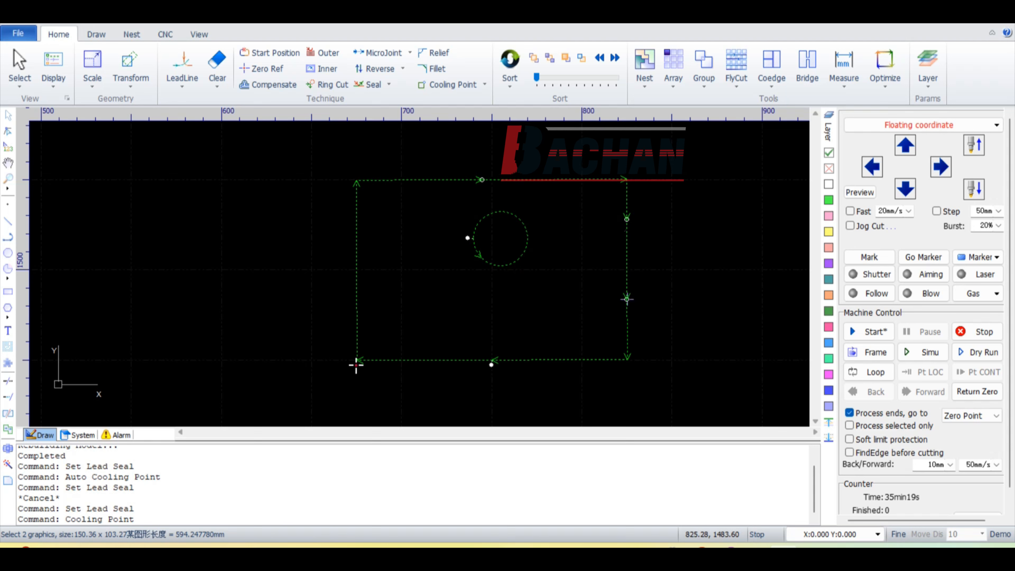
{"action": "left_click", "coordinate": [538, 359]}
{"action": "left_click", "coordinate": [388, 360]}
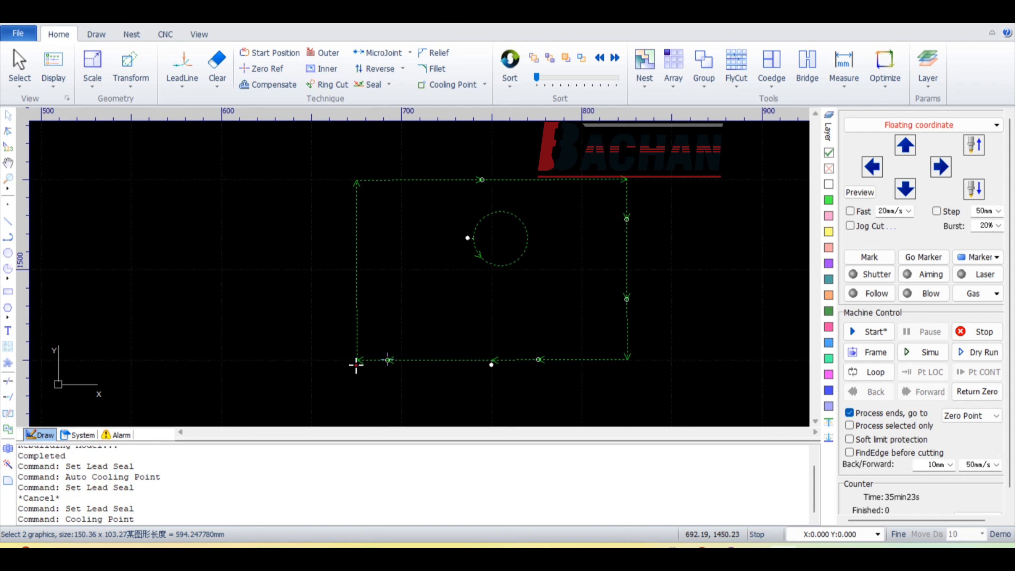
{"action": "left_click", "coordinate": [358, 283]}
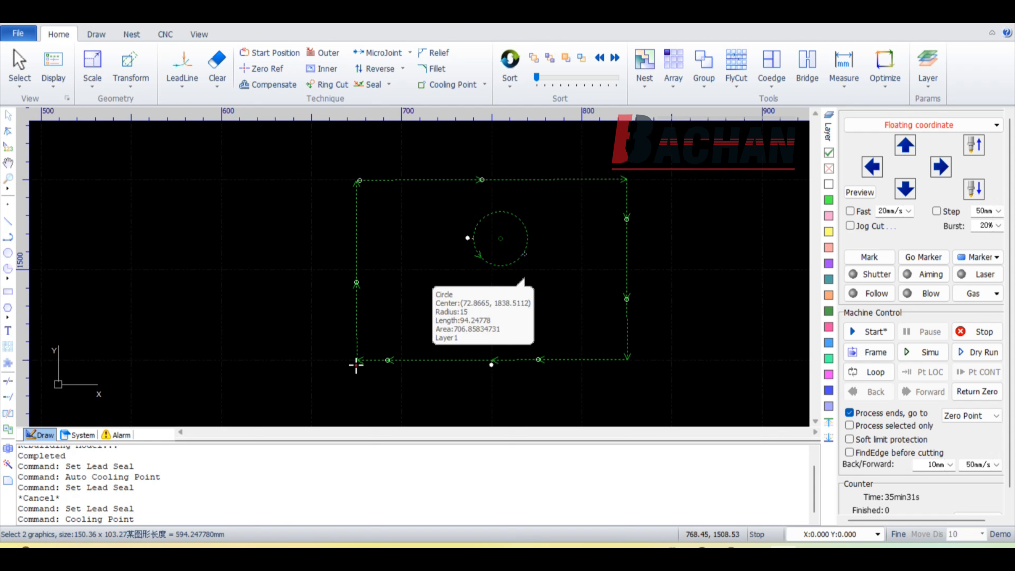
Step: Add automatic cooling points at lead-ins and at corners with a 90° maximum angle, and clear the cooling points
{"action": "scroll", "coordinate": [356, 365], "scroll_direction": "down", "scroll_amount": 2}
{"action": "left_click", "coordinate": [485, 84]}
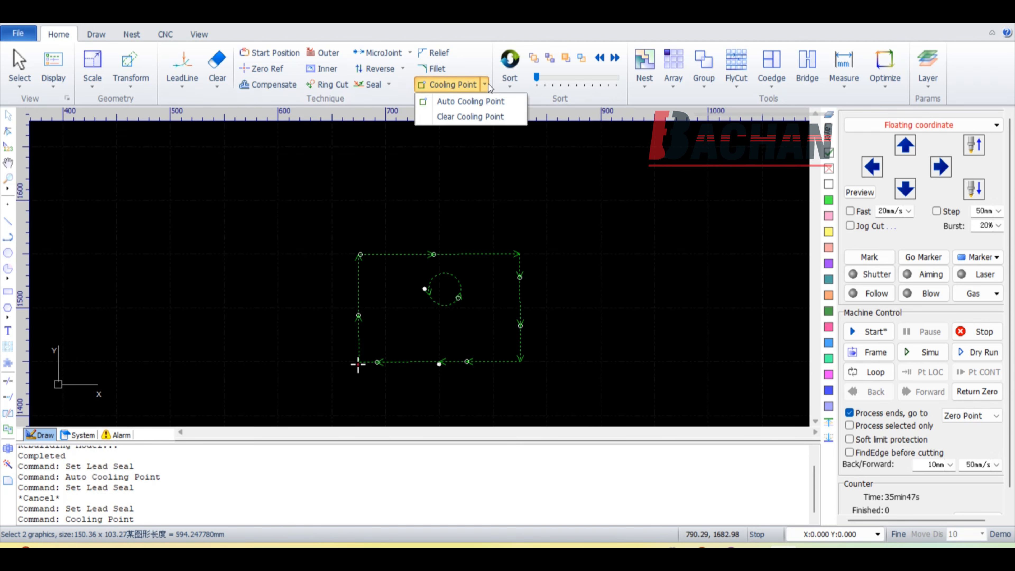
{"action": "left_click", "coordinate": [472, 101]}
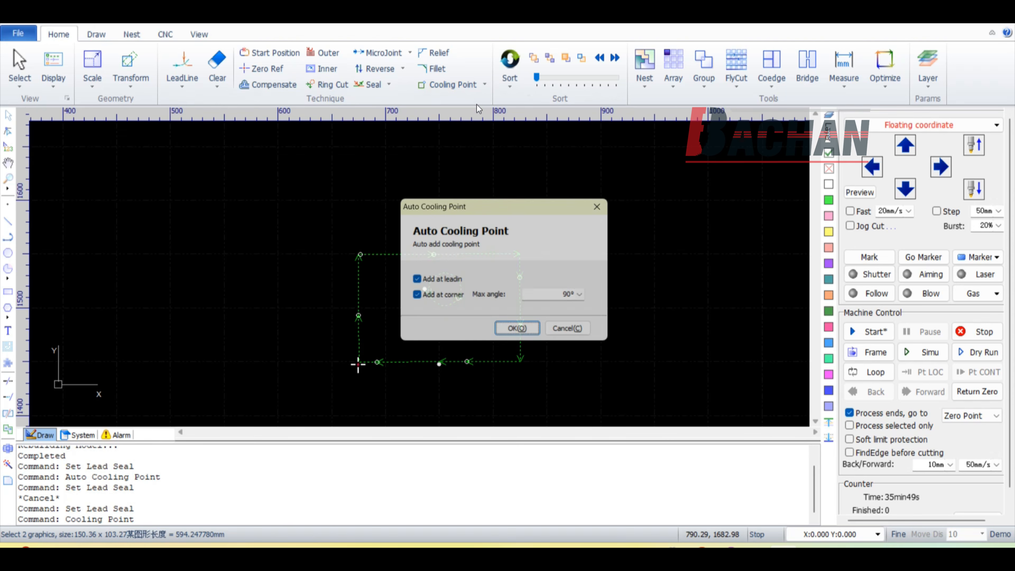
{"action": "left_click", "coordinate": [518, 334]}
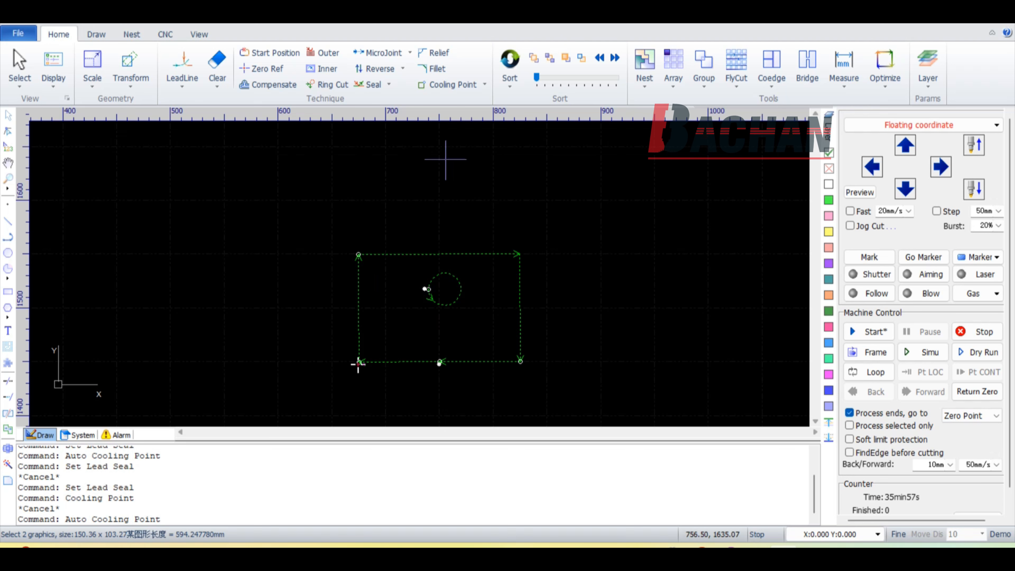
{"action": "left_click", "coordinate": [484, 87]}
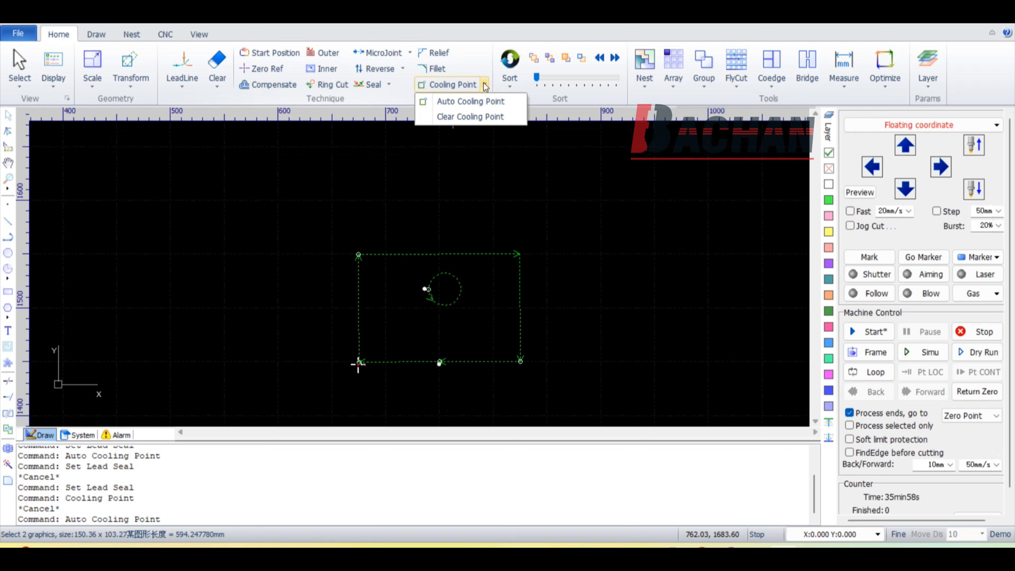
{"action": "left_click", "coordinate": [478, 117]}
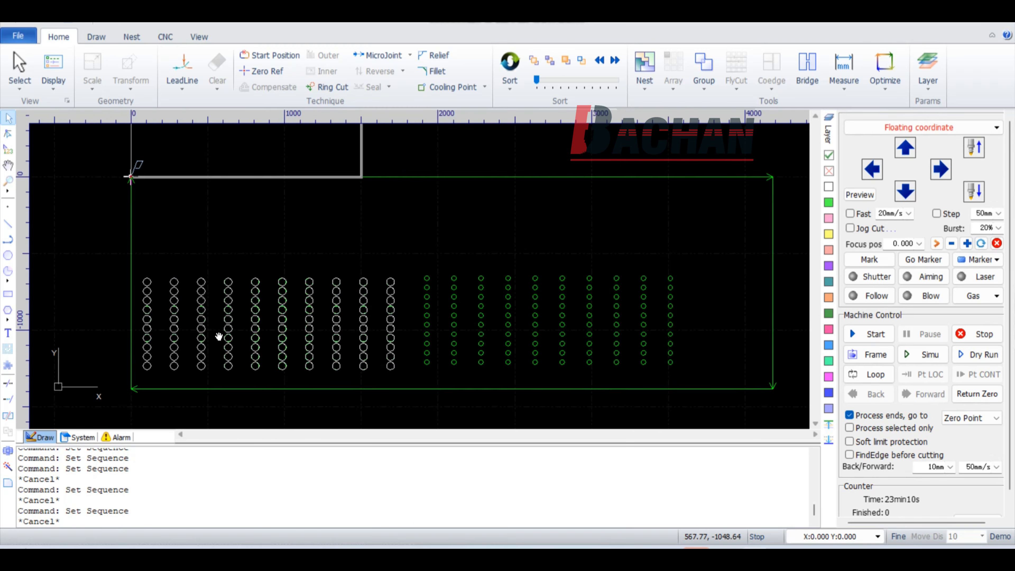
Step: Select the large rectangle with all its holes and move it clear of the machine work area, to its right
{"action": "scroll", "coordinate": [182, 264], "scroll_direction": "down", "scroll_amount": 3}
{"action": "scroll", "coordinate": [132, 227], "scroll_direction": "up", "scroll_amount": 2}
{"action": "scroll", "coordinate": [182, 268], "scroll_direction": "down", "scroll_amount": 1}
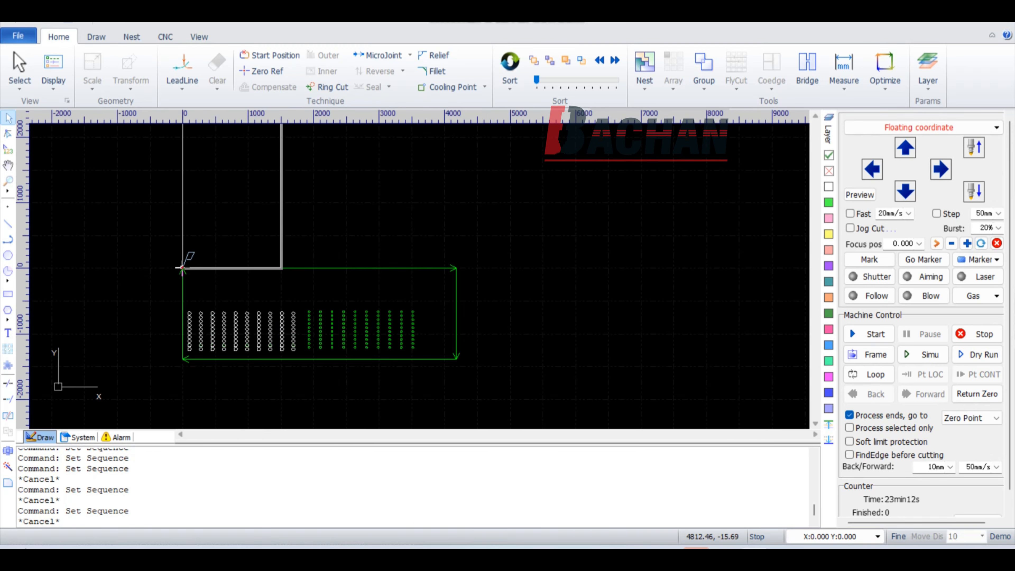
{"action": "left_click_drag", "start_coordinate": [498, 265], "coordinate": [90, 393]}
{"action": "scroll", "coordinate": [250, 337], "scroll_direction": "down", "scroll_amount": 2}
{"action": "left_click_drag", "start_coordinate": [249, 337], "coordinate": [469, 251]}
{"action": "scroll", "coordinate": [460, 253], "scroll_direction": "up", "scroll_amount": 2}
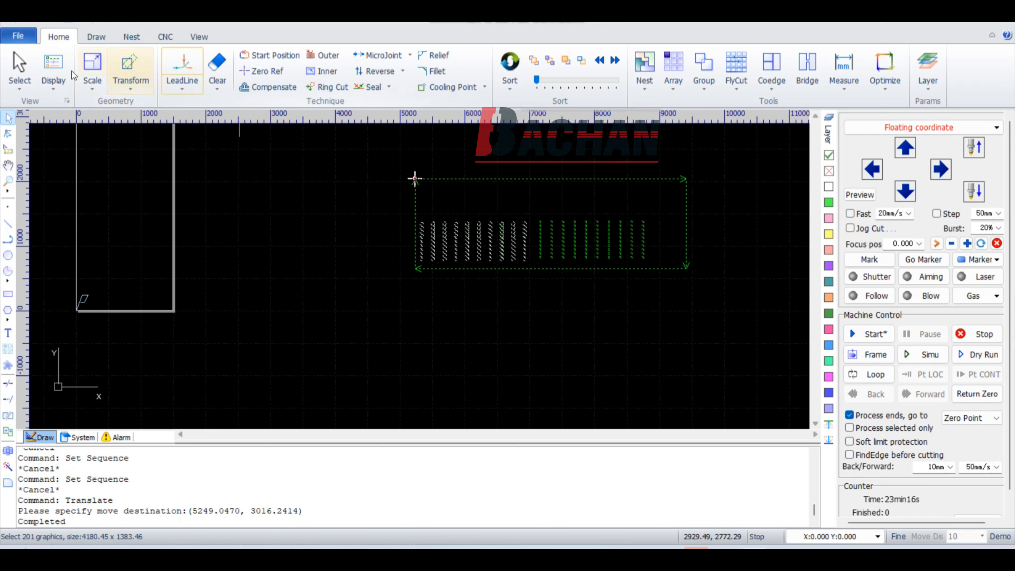
Step: Add manual 0.8 mm micro joints on each of the four edges of the large rectangle
{"action": "left_click", "coordinate": [57, 89]}
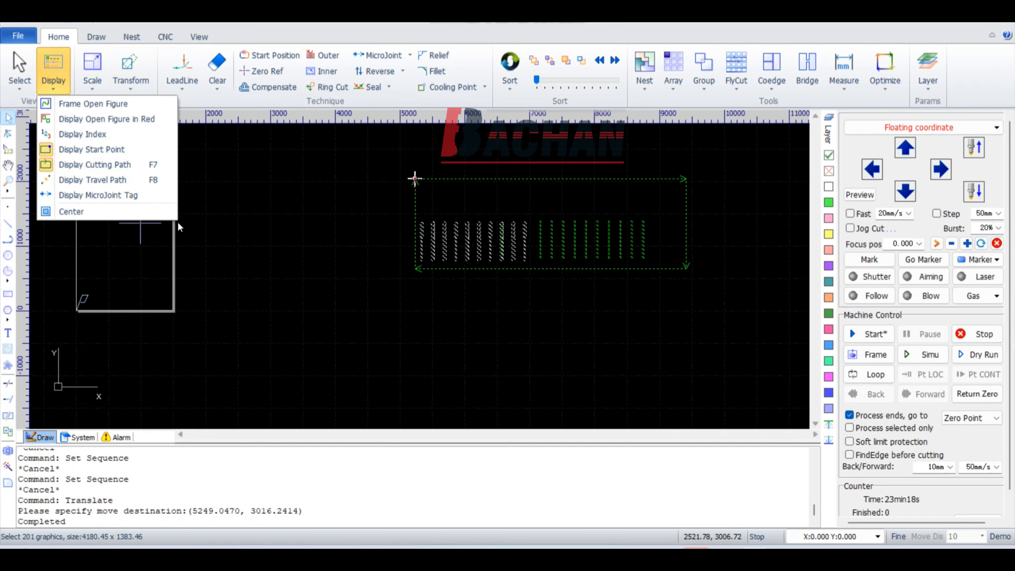
{"action": "left_click", "coordinate": [384, 57]}
{"action": "left_click", "coordinate": [559, 181]}
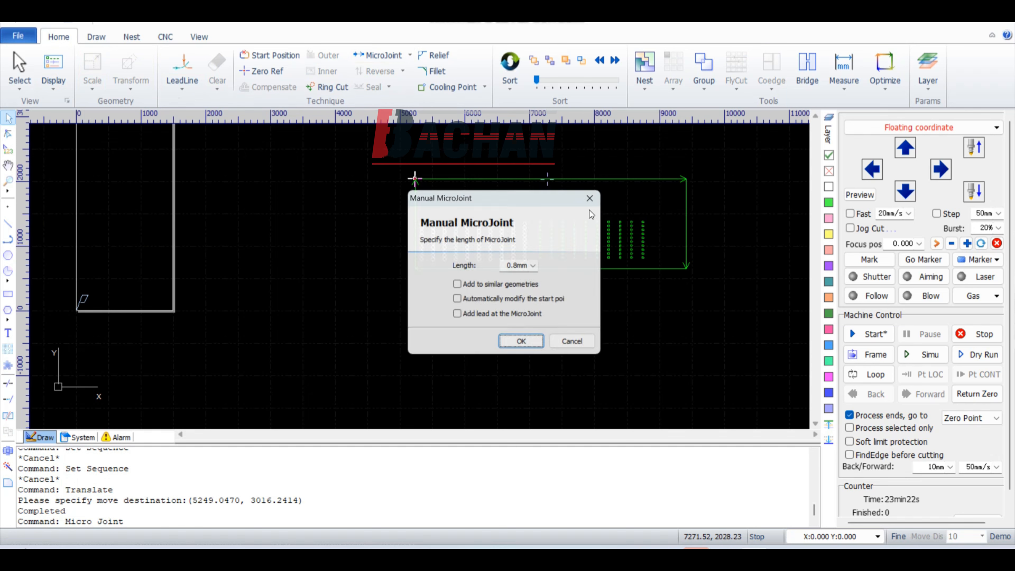
{"action": "left_click", "coordinate": [525, 347]}
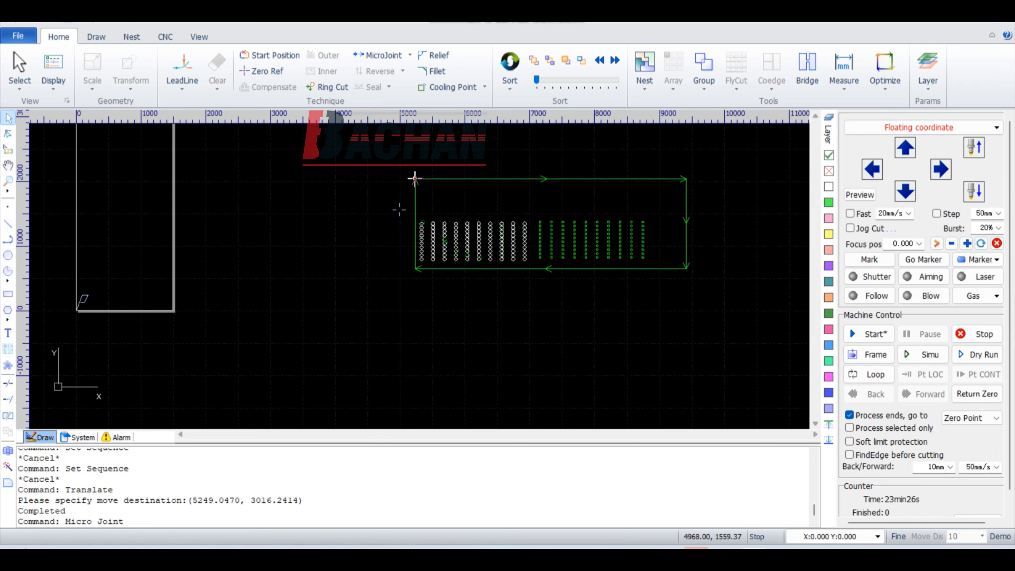
{"action": "right_click", "coordinate": [477, 191]}
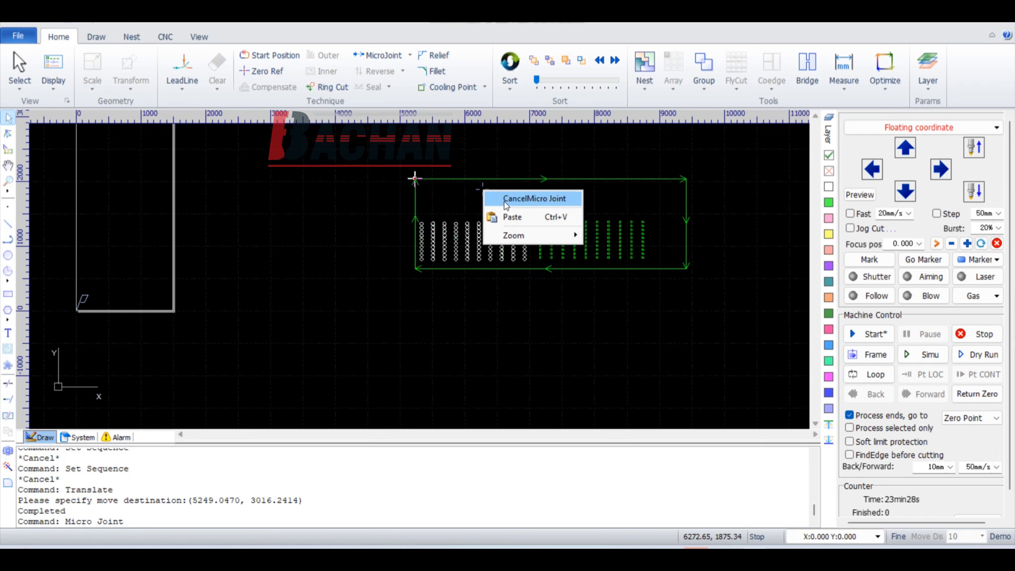
{"action": "left_click", "coordinate": [495, 197]}
Step: Select the whole part and turn on the micro joint tag display to examine the joints on the outline
{"action": "scroll", "coordinate": [485, 210], "scroll_direction": "down", "scroll_amount": 2}
{"action": "left_click_drag", "start_coordinate": [623, 163], "coordinate": [424, 312]}
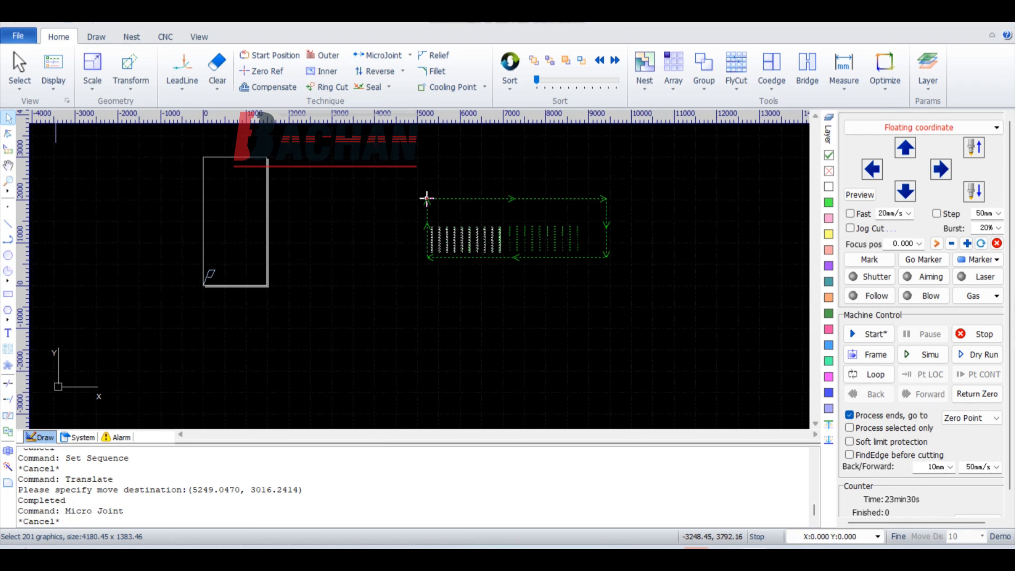
{"action": "left_click", "coordinate": [66, 86]}
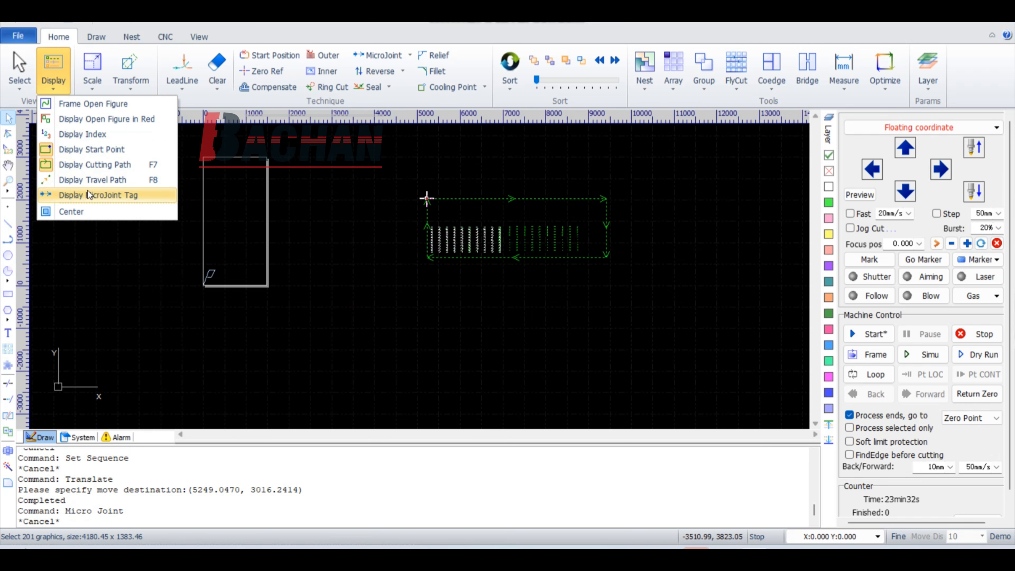
{"action": "left_click", "coordinate": [48, 195]}
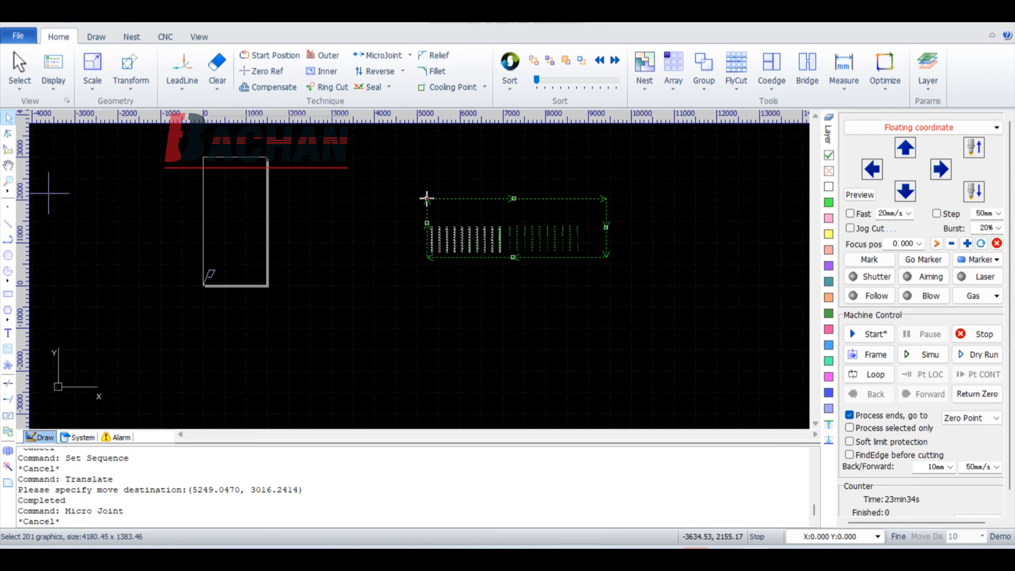
{"action": "scroll", "coordinate": [427, 200], "scroll_direction": "up", "scroll_amount": 5}
{"action": "scroll", "coordinate": [404, 187], "scroll_direction": "down", "scroll_amount": 5}
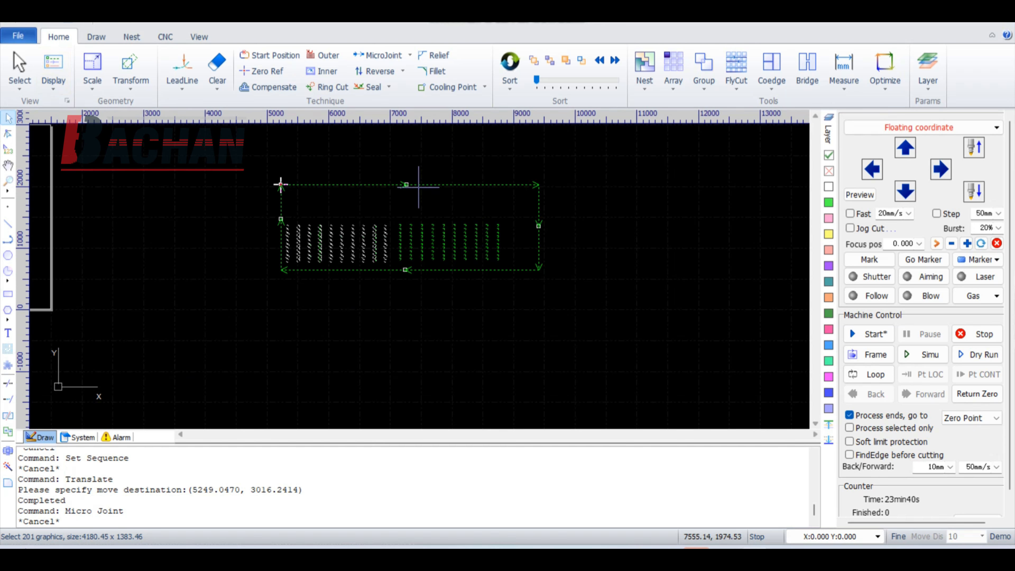
{"action": "scroll", "coordinate": [418, 186], "scroll_direction": "up", "scroll_amount": 3}
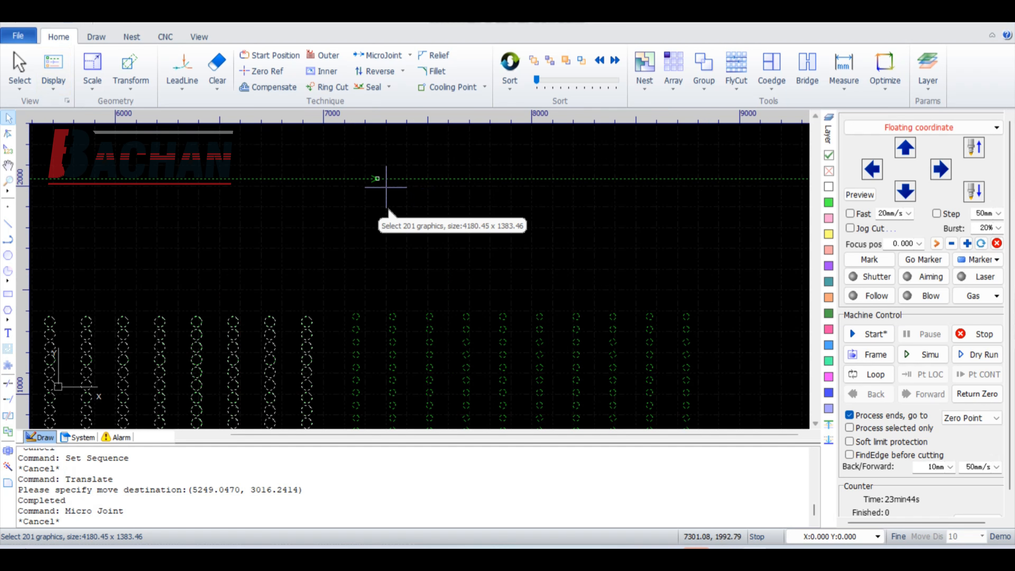
{"action": "scroll", "coordinate": [386, 187], "scroll_direction": "down", "scroll_amount": 5}
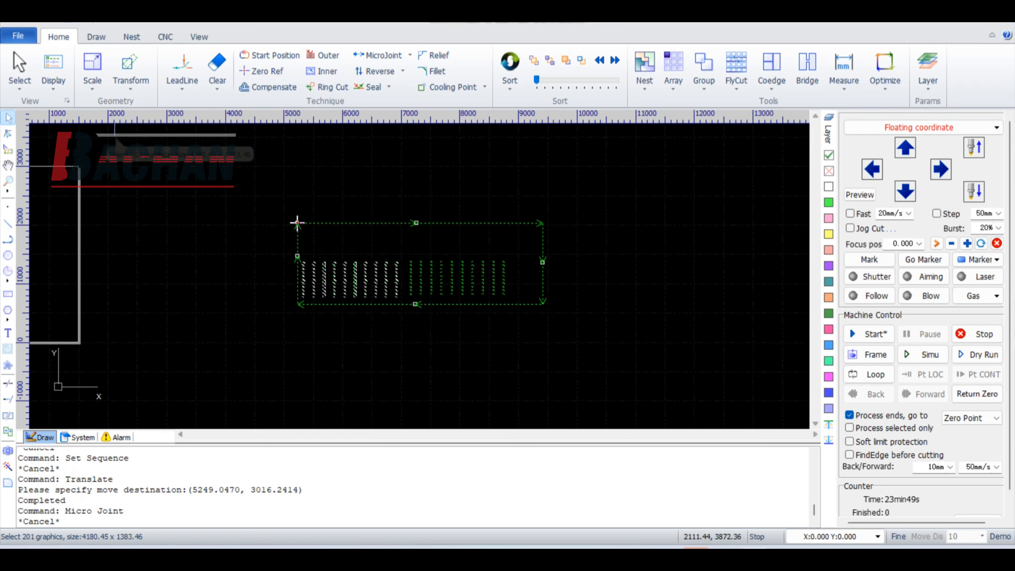
Step: Set a new cutting start position on the large rectangle's top edge, past the micro joint
{"action": "left_click", "coordinate": [60, 90]}
{"action": "scroll", "coordinate": [348, 223], "scroll_direction": "up", "scroll_amount": 1}
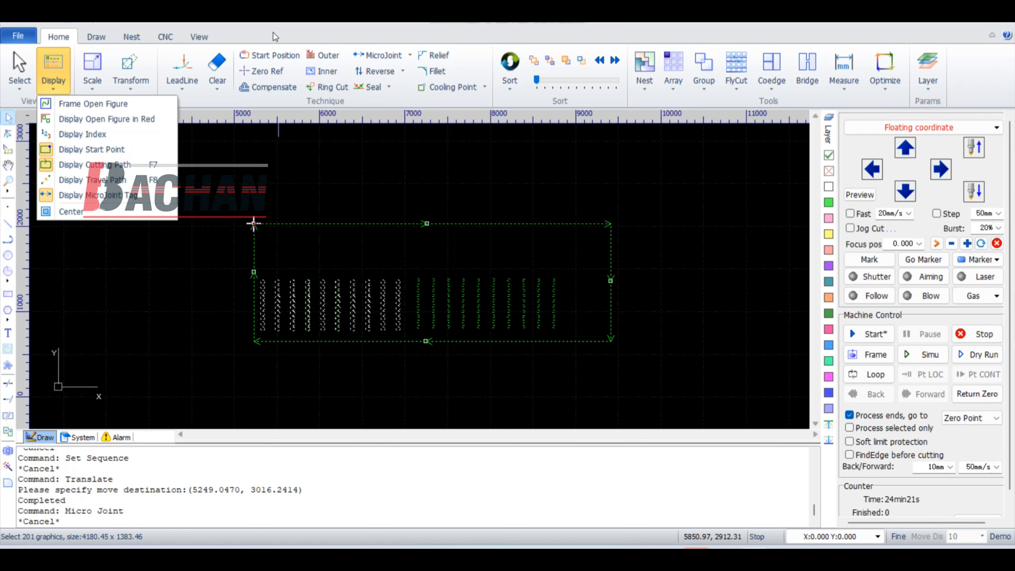
{"action": "left_click", "coordinate": [272, 56]}
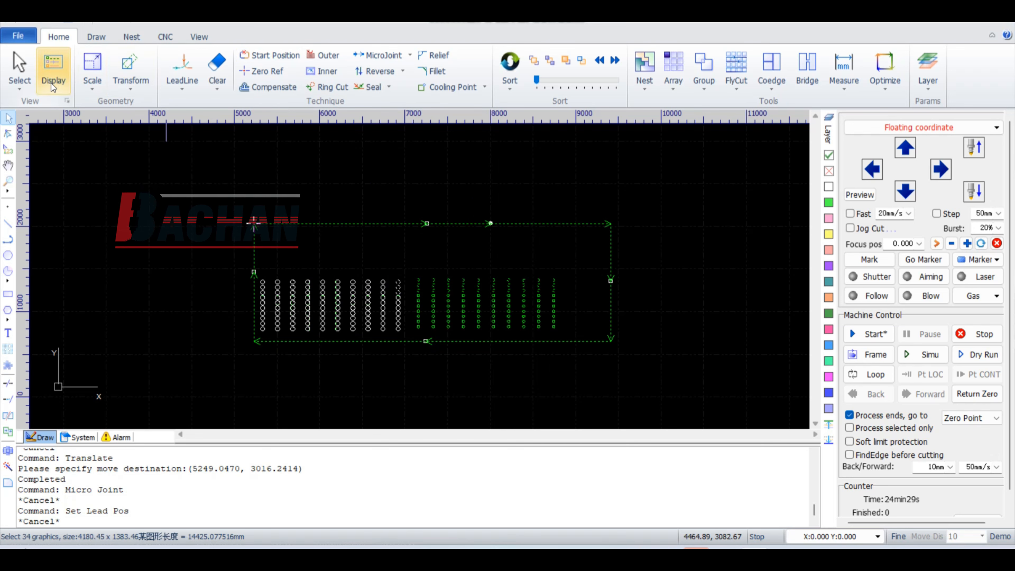
Step: Turn off the start point display and turn it back on
{"action": "left_click", "coordinate": [52, 80]}
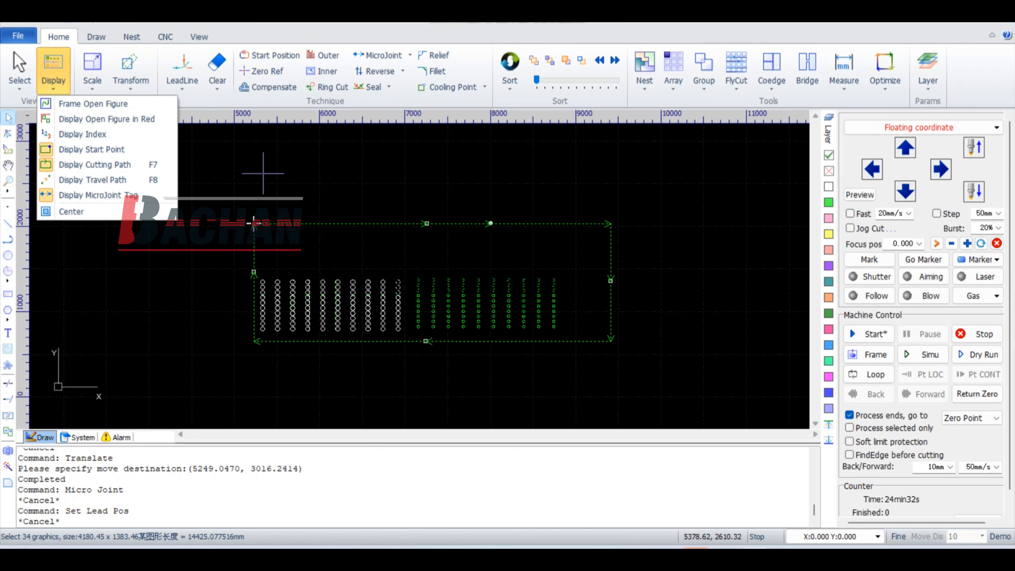
{"action": "left_click", "coordinate": [88, 147]}
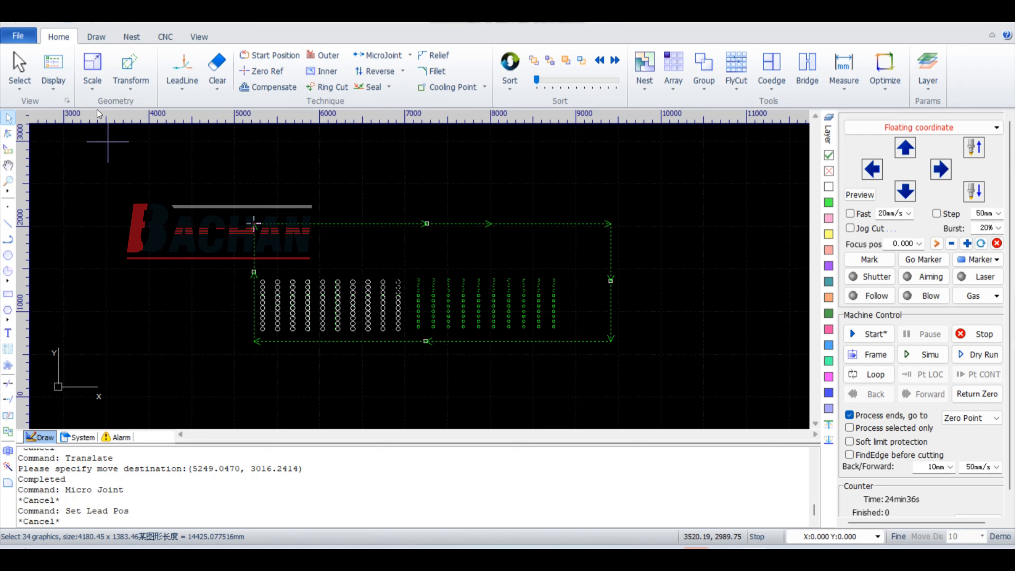
{"action": "left_click", "coordinate": [59, 85]}
{"action": "left_click", "coordinate": [82, 151]}
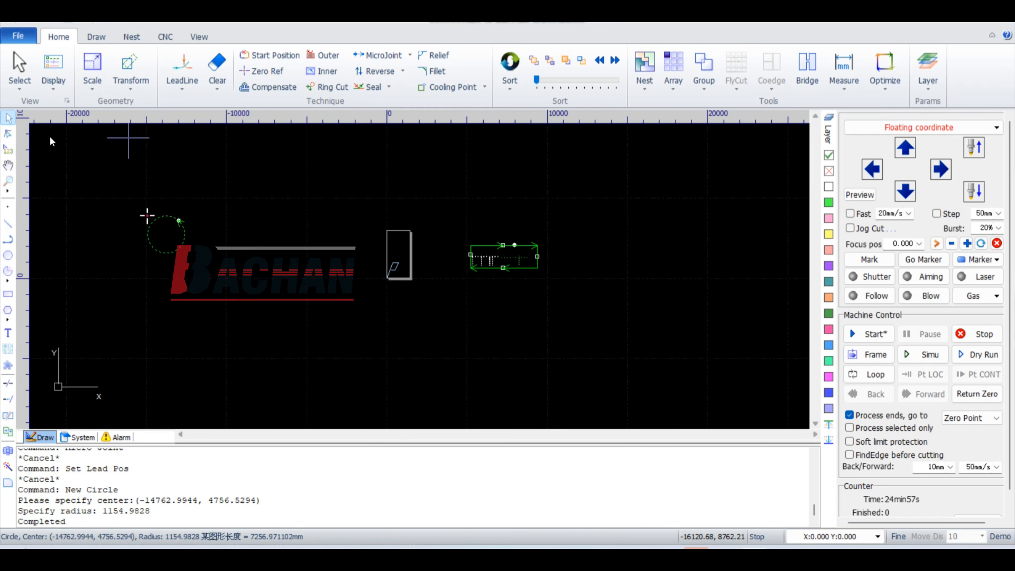
Step: Import the drawing 233.dxf from the Desktop and place it between the large circle and the machine work area
{"action": "left_click", "coordinate": [18, 35]}
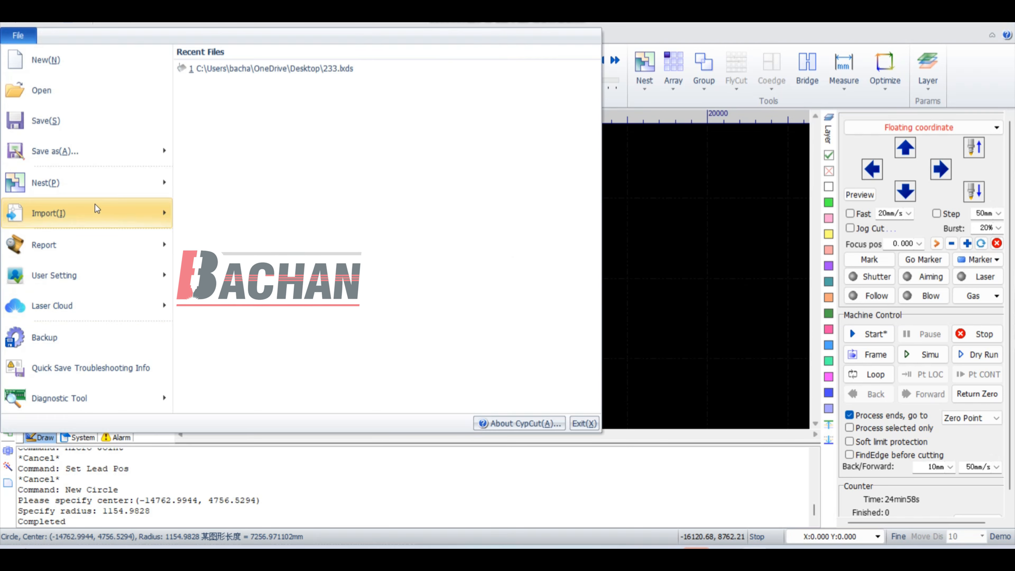
{"action": "mouse_move", "coordinate": [128, 213]}
{"action": "left_click", "coordinate": [381, 108]}
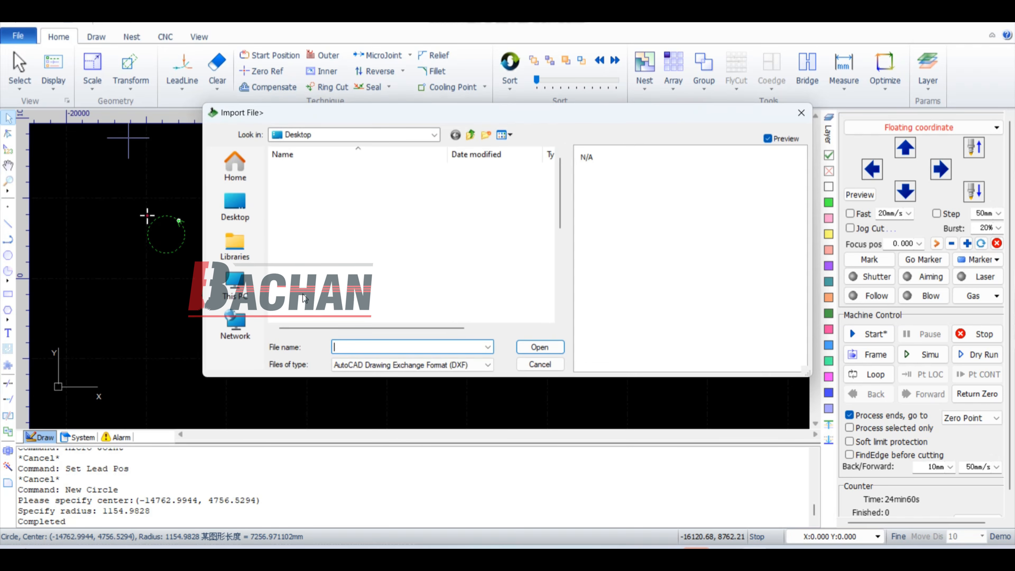
{"action": "left_click", "coordinate": [236, 206]}
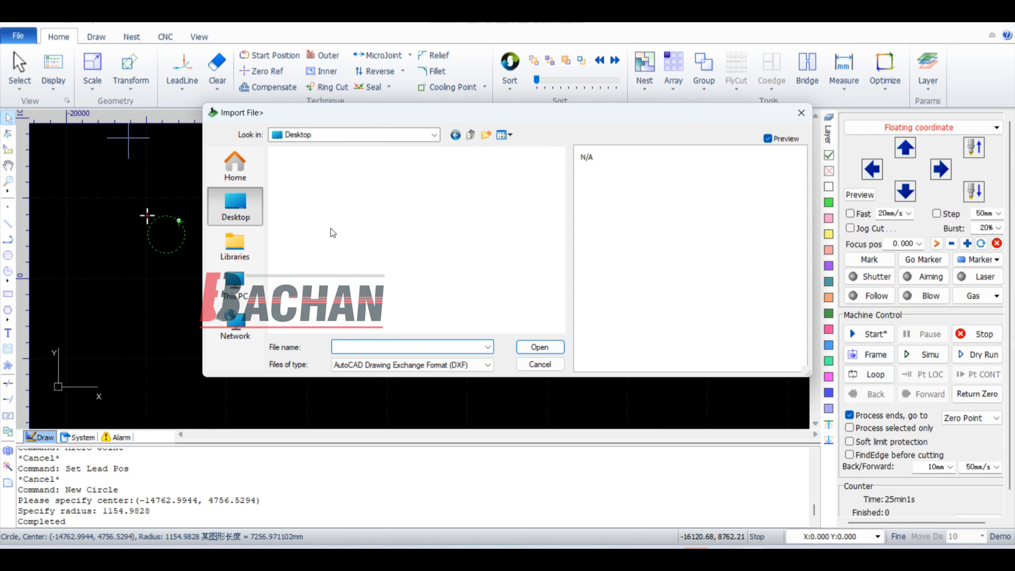
{"action": "scroll", "coordinate": [353, 229], "scroll_direction": "down", "scroll_amount": 5}
{"action": "scroll", "coordinate": [347, 271], "scroll_direction": "down", "scroll_amount": 6}
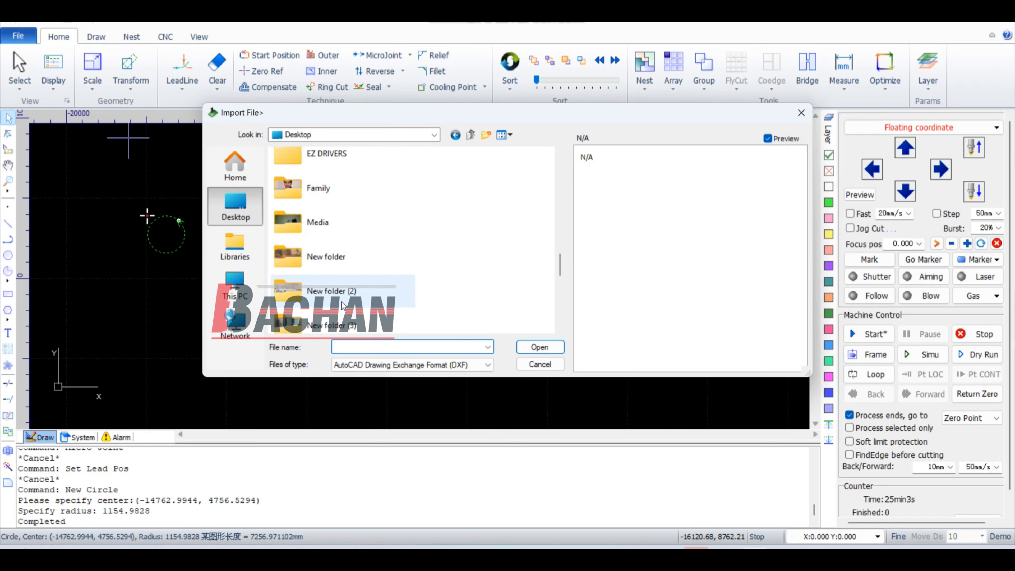
{"action": "left_click", "coordinate": [354, 256]}
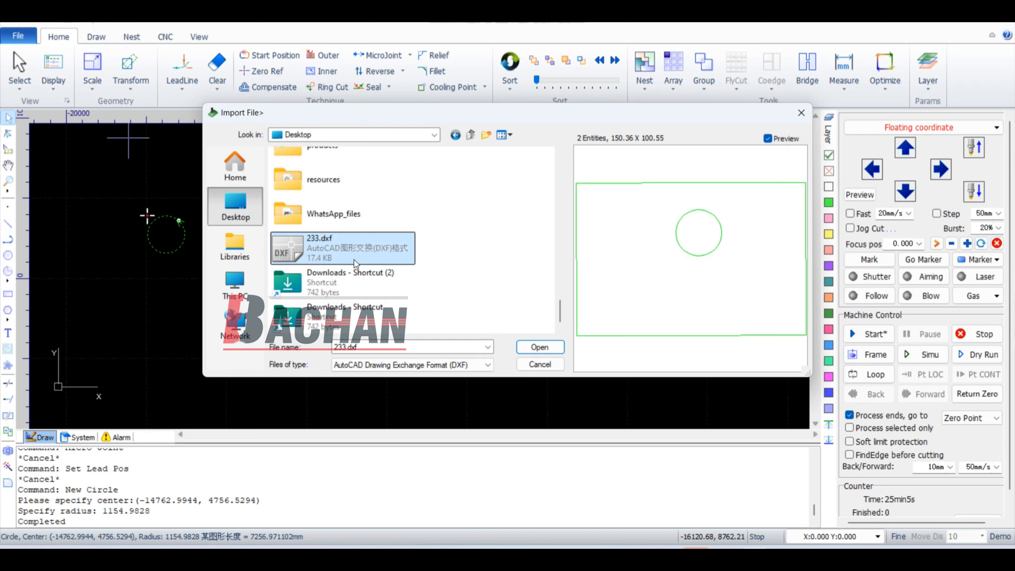
{"action": "double_click", "coordinate": [354, 256]}
{"action": "left_click", "coordinate": [271, 277]}
{"action": "scroll", "coordinate": [270, 276], "scroll_direction": "up", "scroll_amount": 8}
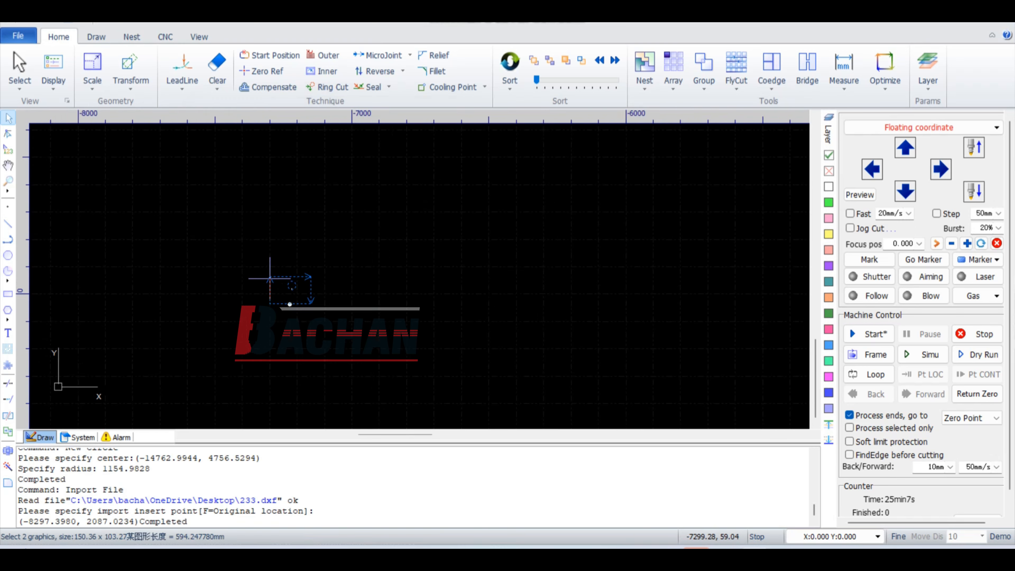
Step: Explode the imported rectangle into separate lines and select individual edges to check them
{"action": "middle_click_drag", "start_coordinate": [342, 258], "coordinate": [322, 210]}
{"action": "scroll", "coordinate": [301, 240], "scroll_direction": "up", "scroll_amount": 7}
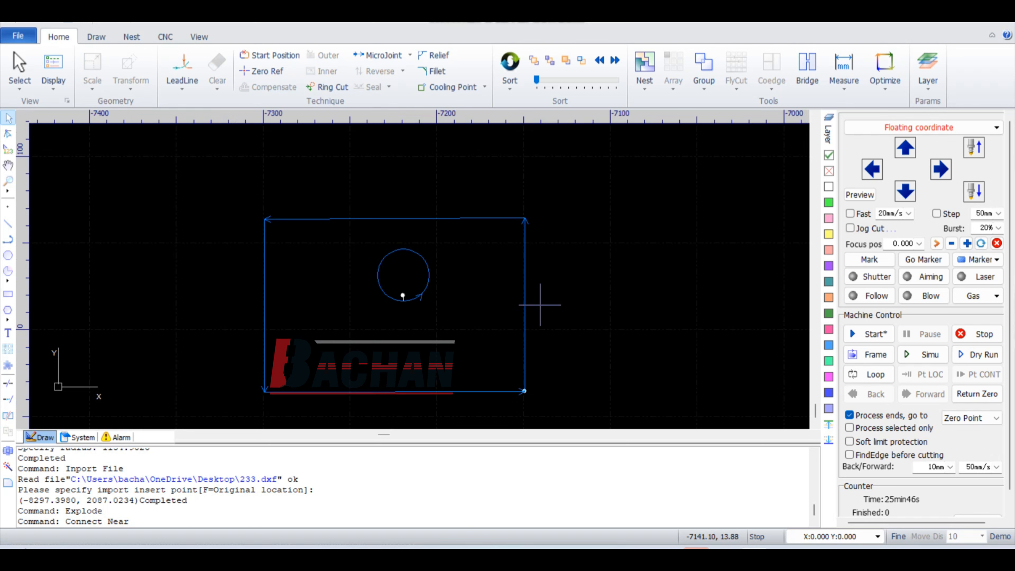
{"action": "left_click", "coordinate": [525, 304]}
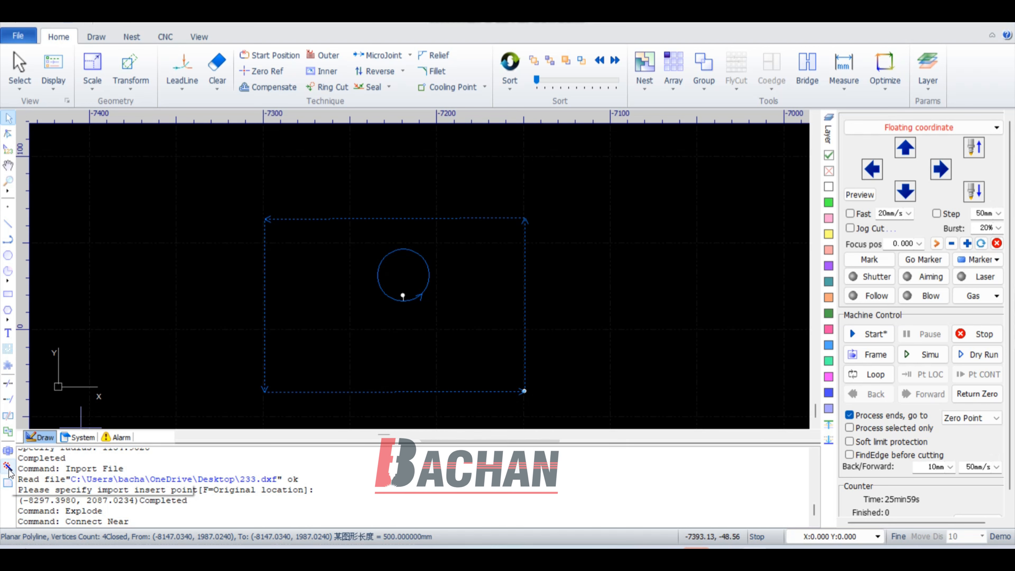
{"action": "left_click", "coordinate": [8, 467]}
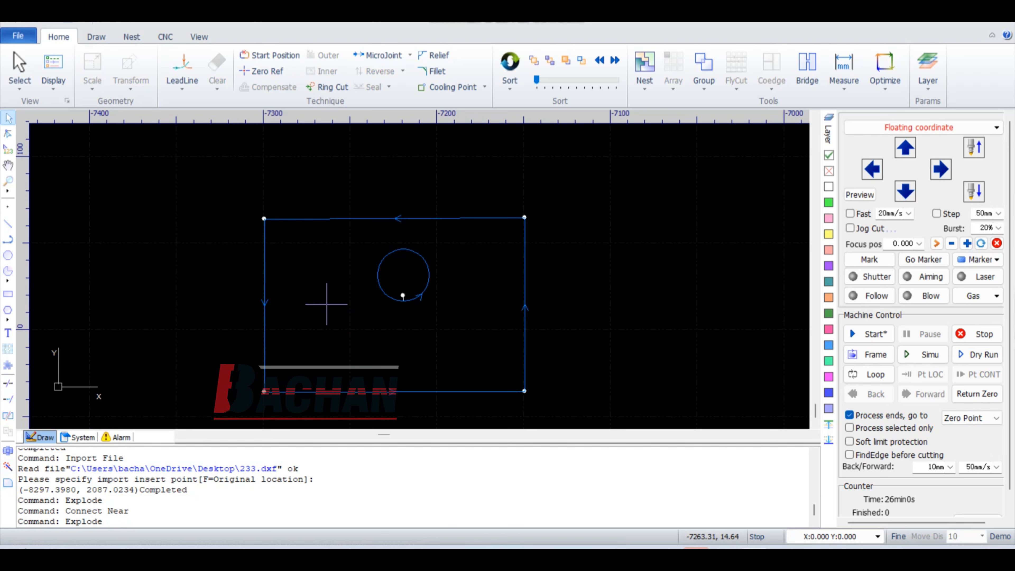
{"action": "left_click", "coordinate": [264, 332]}
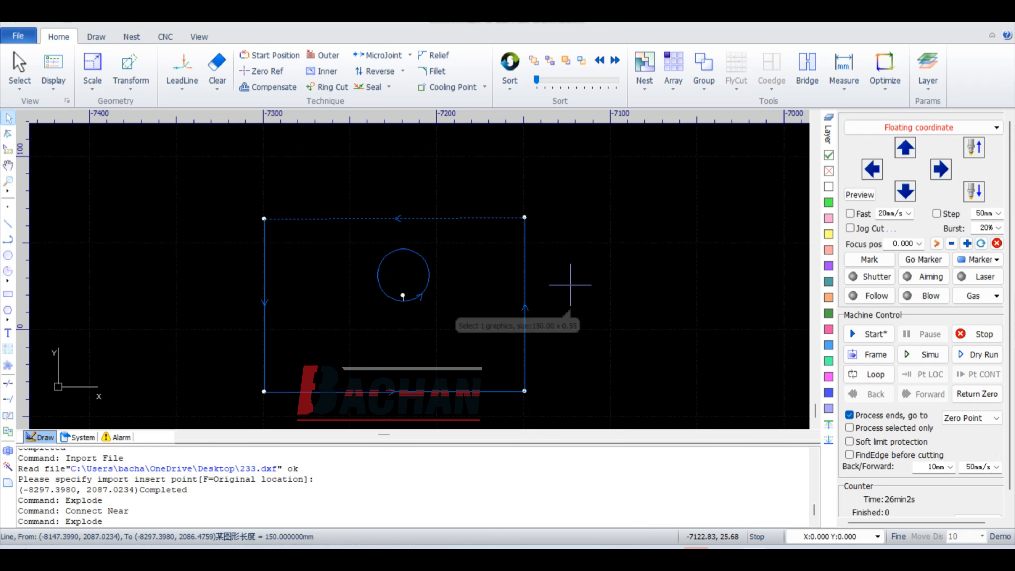
{"action": "left_click", "coordinate": [358, 392]}
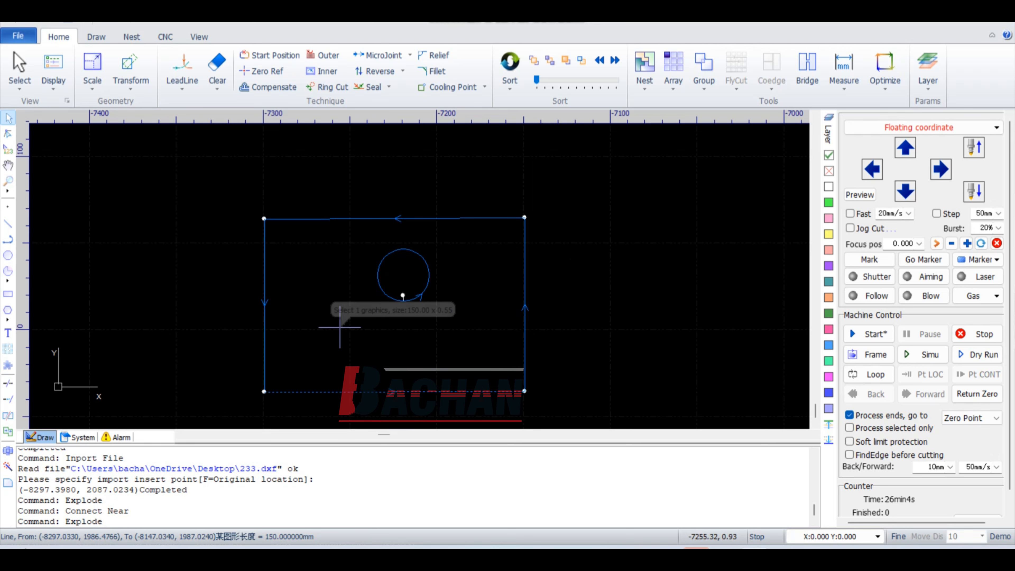
Step: Turn on the border frame for open figures and examine it around the rectangle's bottom edge
{"action": "scroll", "coordinate": [340, 326], "scroll_direction": "down", "scroll_amount": 1}
{"action": "left_click", "coordinate": [63, 95]}
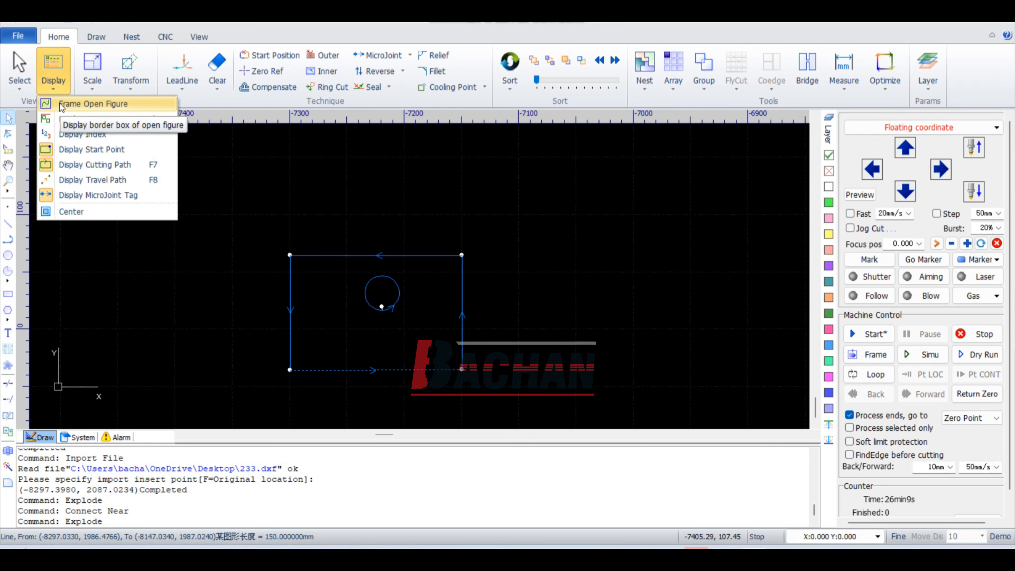
{"action": "left_click", "coordinate": [60, 104]}
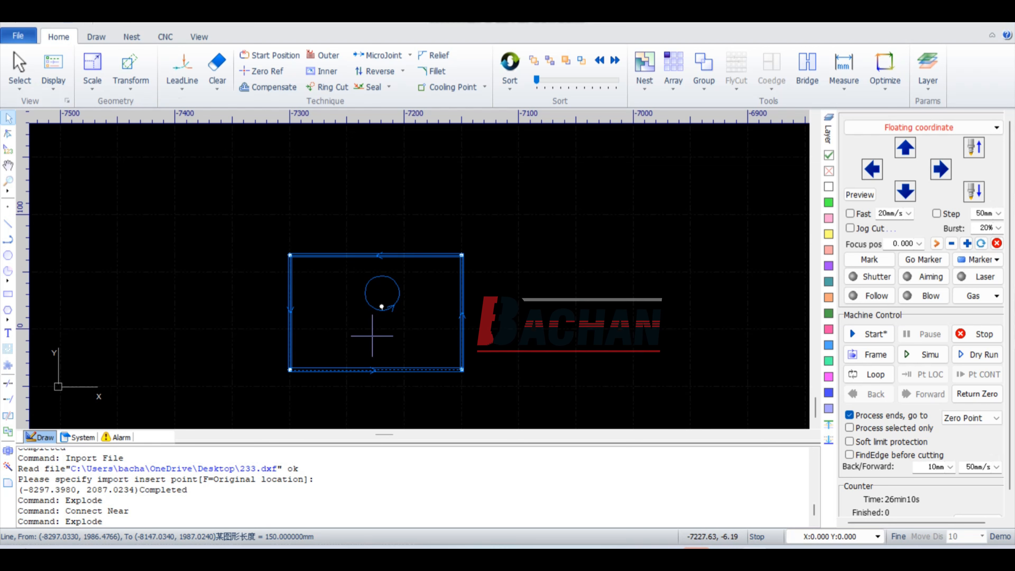
{"action": "scroll", "coordinate": [372, 336], "scroll_direction": "up", "scroll_amount": 6}
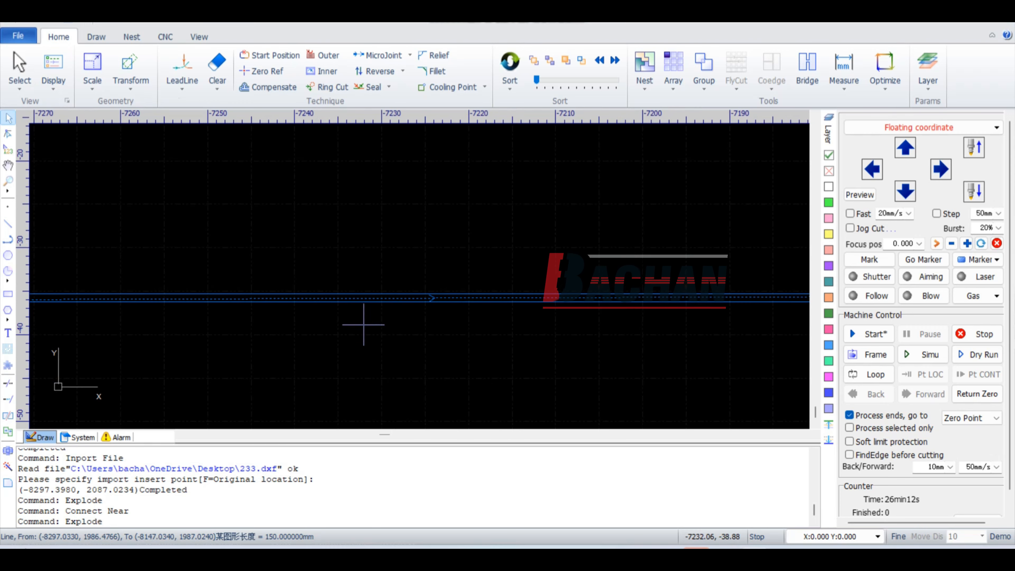
{"action": "left_click", "coordinate": [382, 265]}
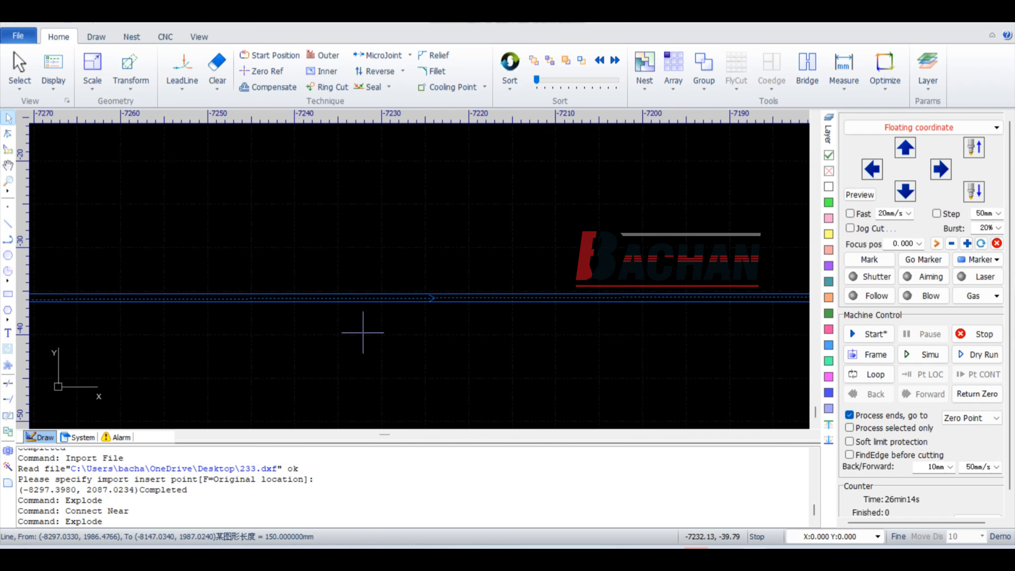
{"action": "left_click", "coordinate": [380, 318]}
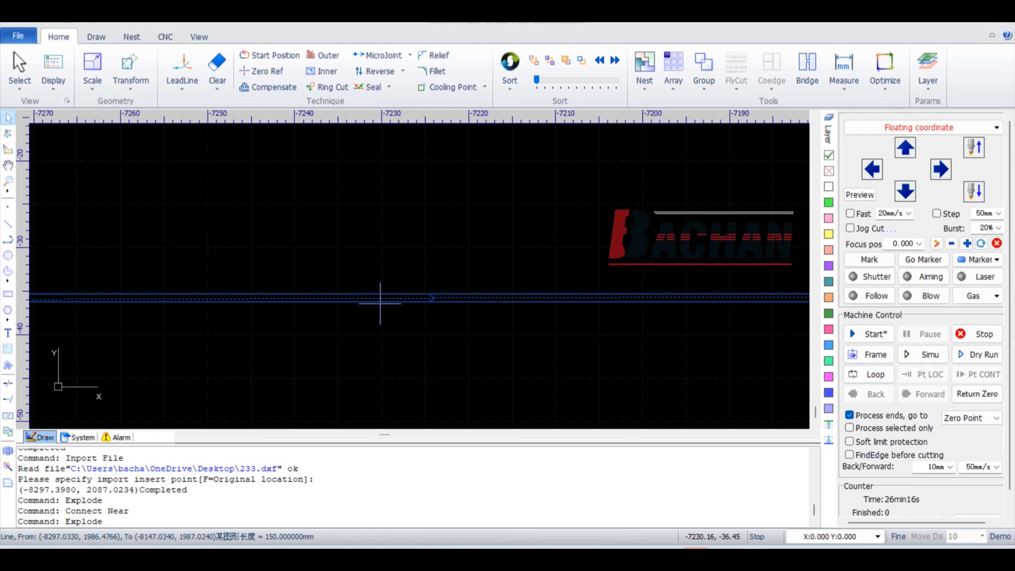
{"action": "mouse_move", "coordinate": [382, 298]}
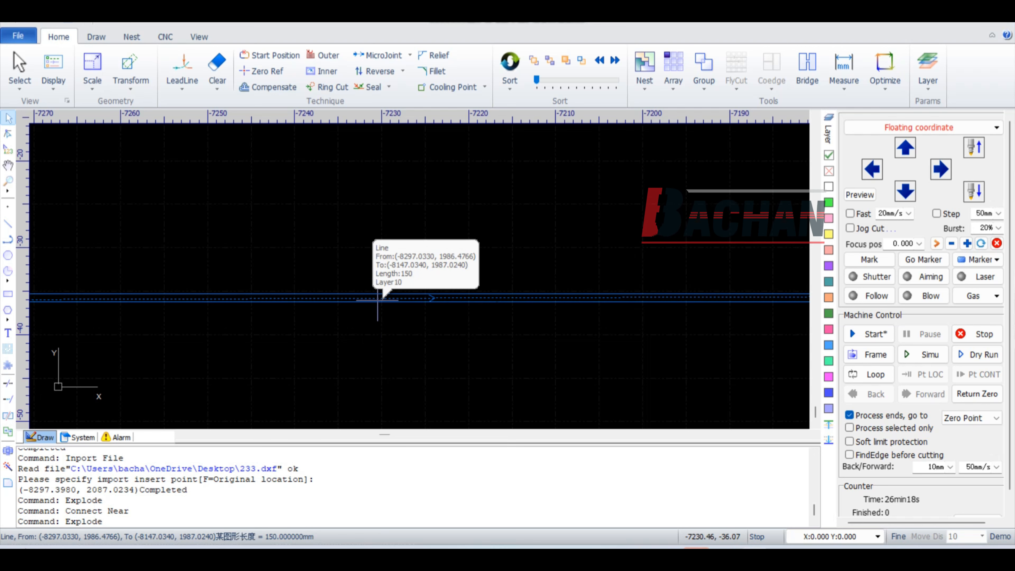
{"action": "scroll", "coordinate": [355, 325], "scroll_direction": "down", "scroll_amount": 3}
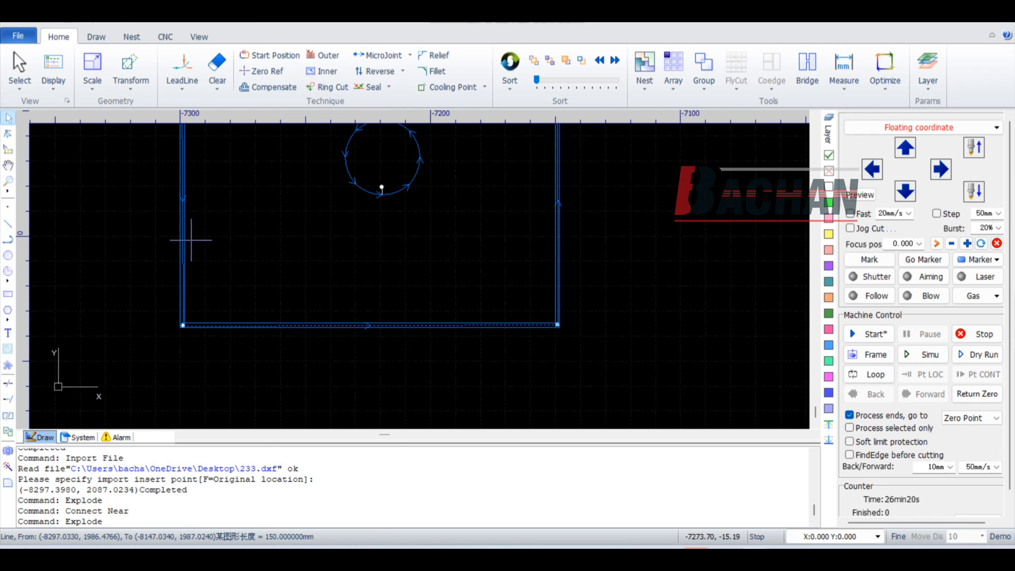
Step: Turn on the red display of open figures and turn off their border frame
{"action": "left_click", "coordinate": [48, 88]}
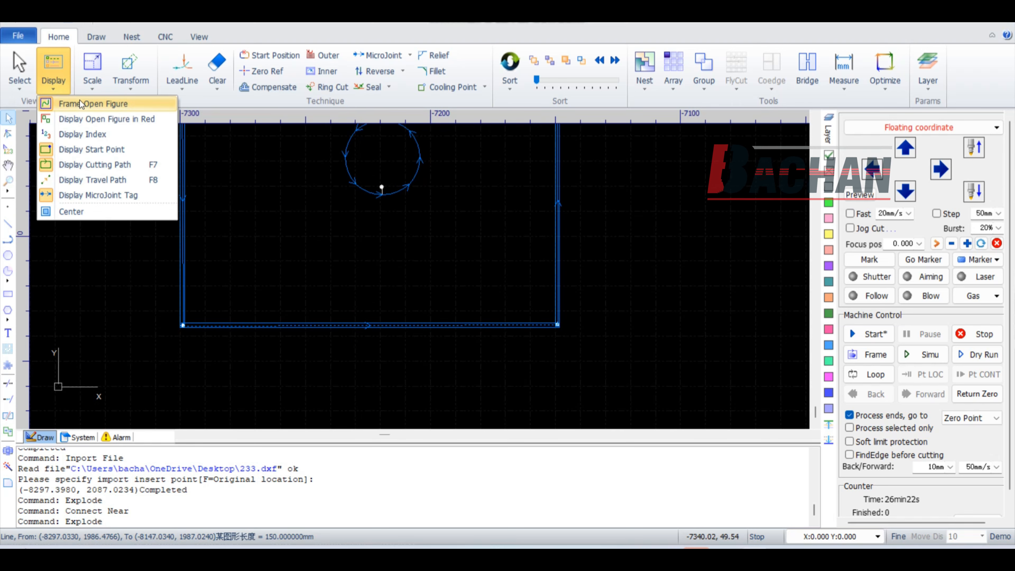
{"action": "left_click", "coordinate": [79, 119]}
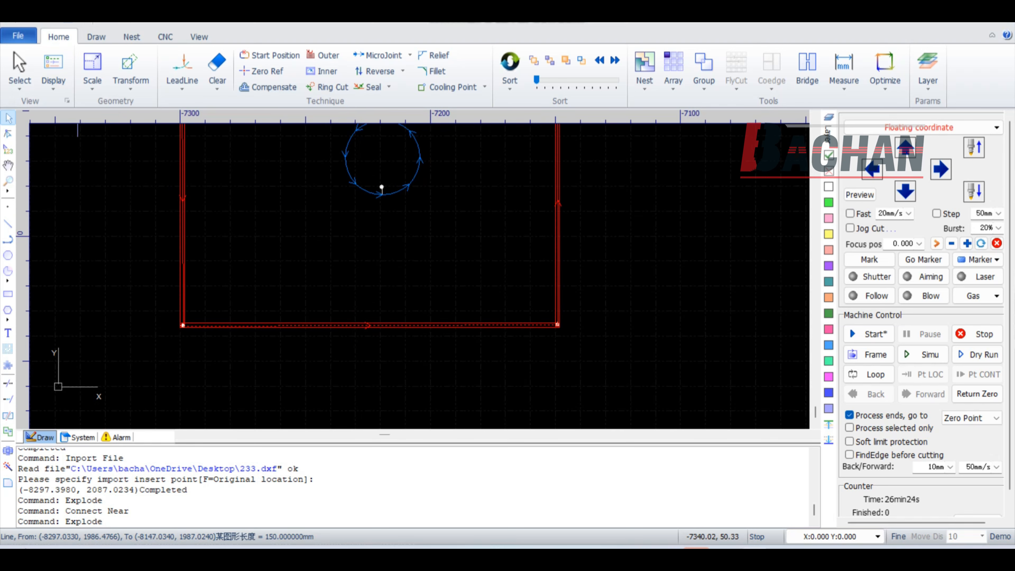
{"action": "middle_click_drag", "start_coordinate": [341, 282], "coordinate": [345, 333]}
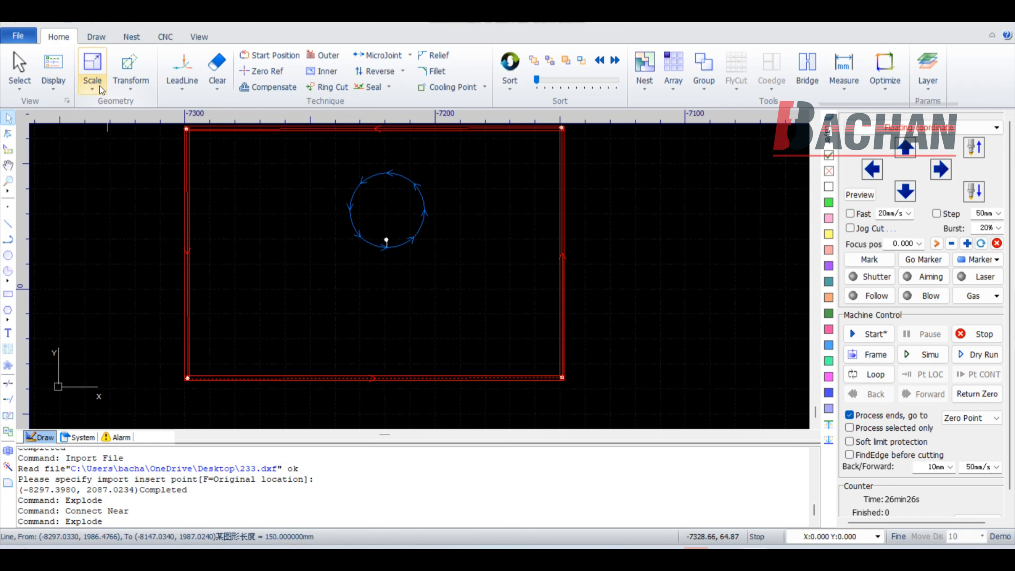
{"action": "left_click", "coordinate": [64, 89]}
{"action": "left_click", "coordinate": [79, 104]}
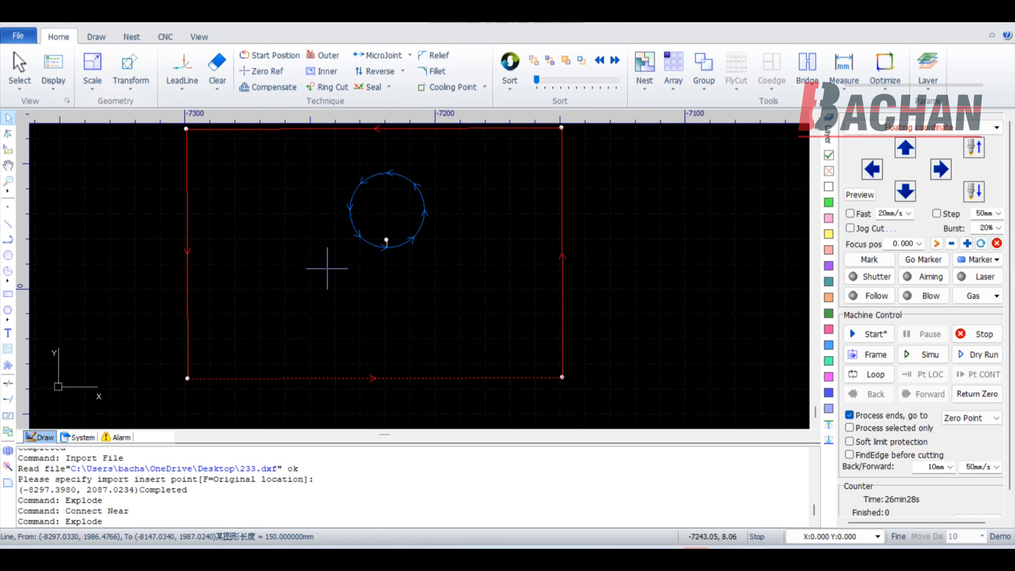
Step: Select the rectangle's four lines together with the circle and apply the Join Segment optimization
{"action": "middle_click_drag", "start_coordinate": [344, 288], "coordinate": [343, 319]}
{"action": "left_click", "coordinate": [595, 285]}
{"action": "left_click_drag", "start_coordinate": [593, 273], "coordinate": [523, 318]}
{"action": "scroll", "coordinate": [580, 293], "scroll_direction": "down", "scroll_amount": 2}
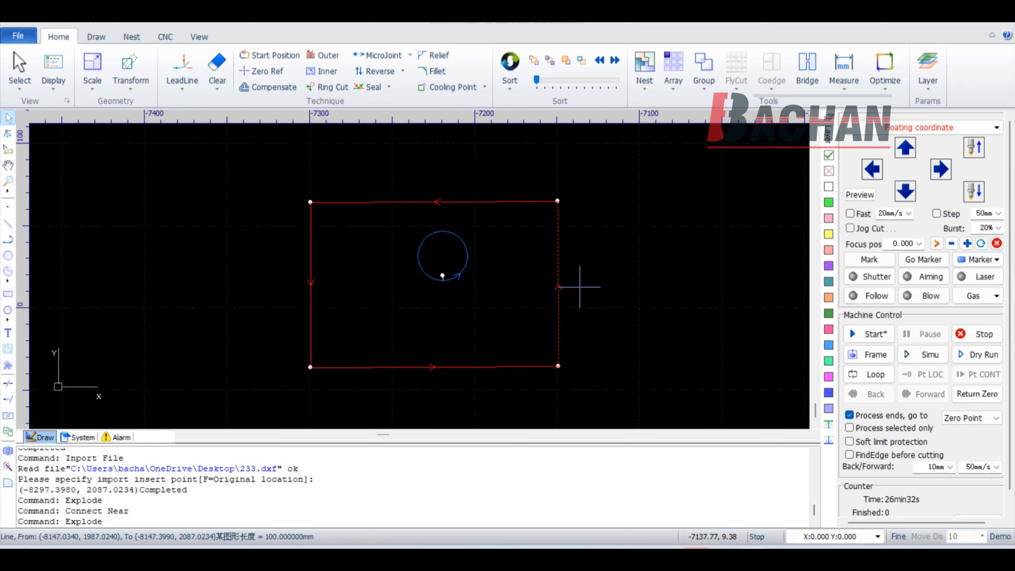
{"action": "left_click_drag", "start_coordinate": [579, 171], "coordinate": [269, 379]}
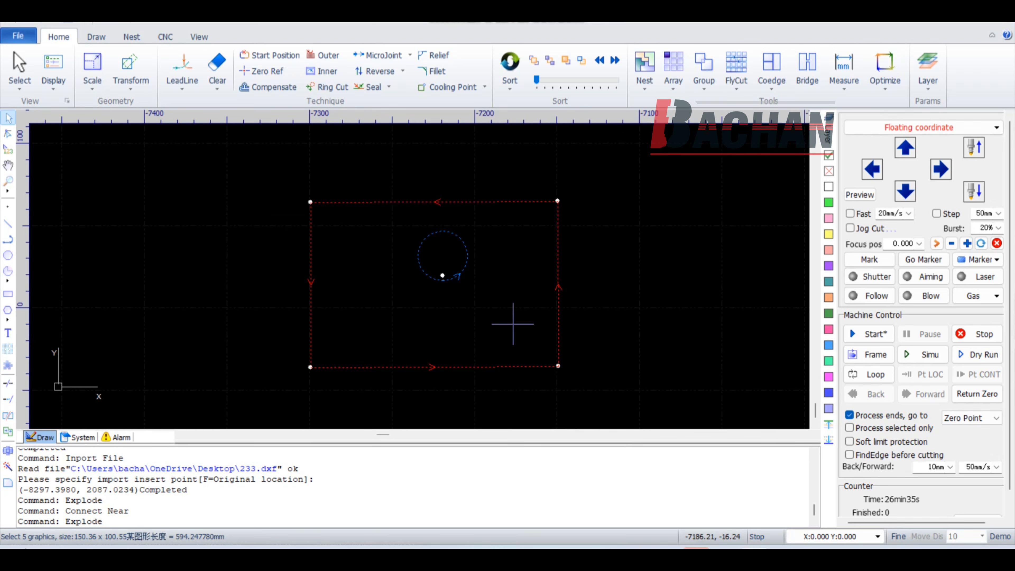
{"action": "left_click", "coordinate": [889, 87]}
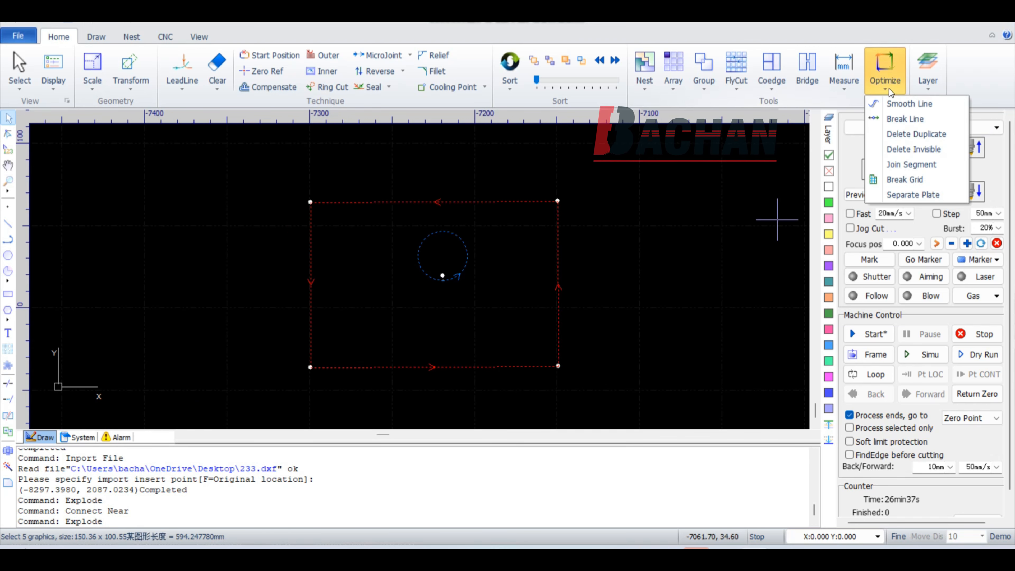
{"action": "left_click", "coordinate": [900, 166]}
{"action": "left_click", "coordinate": [520, 332]}
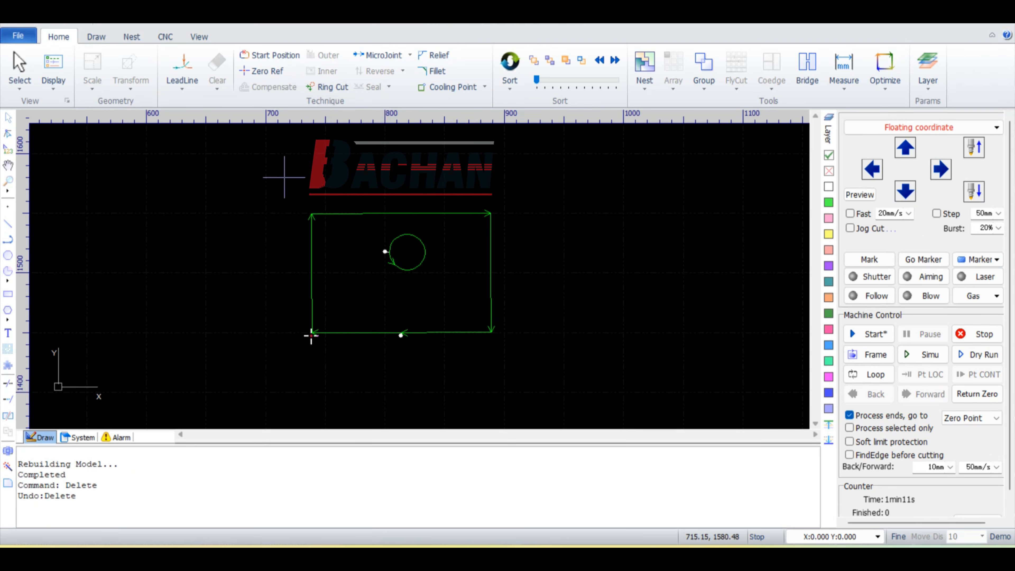
Step: Select the whole green part, turn off the cutting path display and simulate the cutting process
{"action": "left_click_drag", "start_coordinate": [284, 177], "coordinate": [560, 404]}
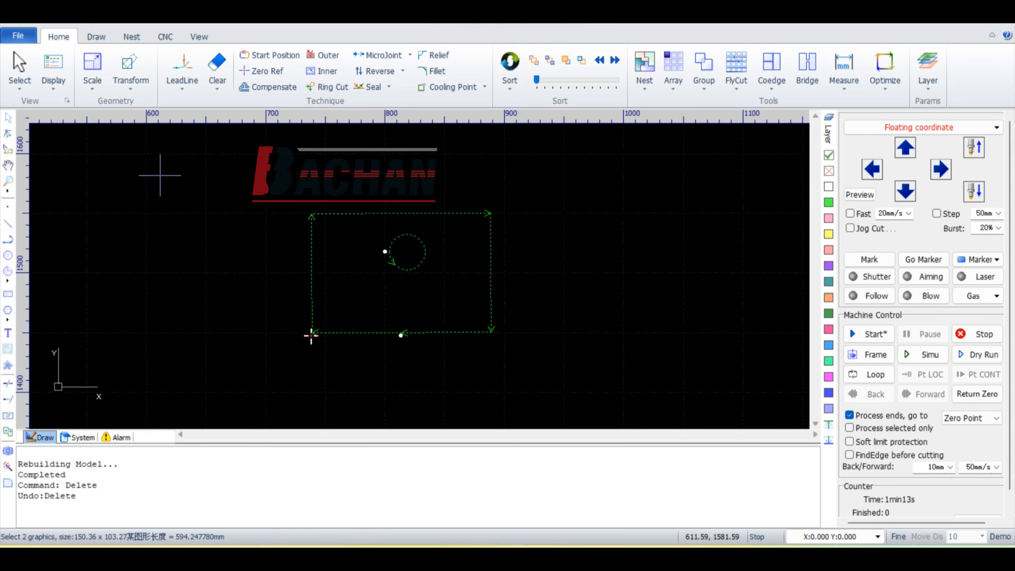
{"action": "left_click", "coordinate": [59, 89]}
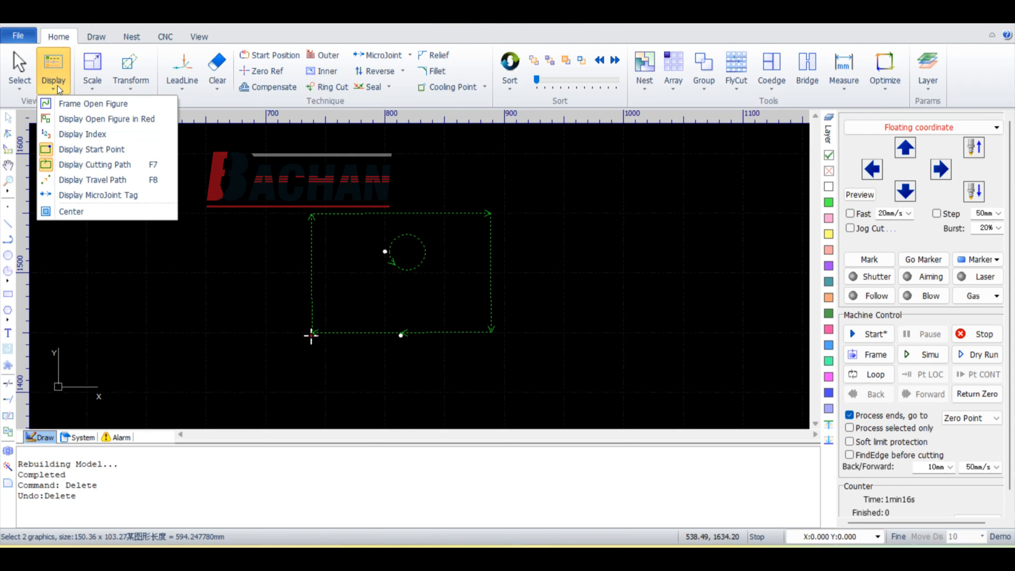
{"action": "left_click", "coordinate": [91, 164]}
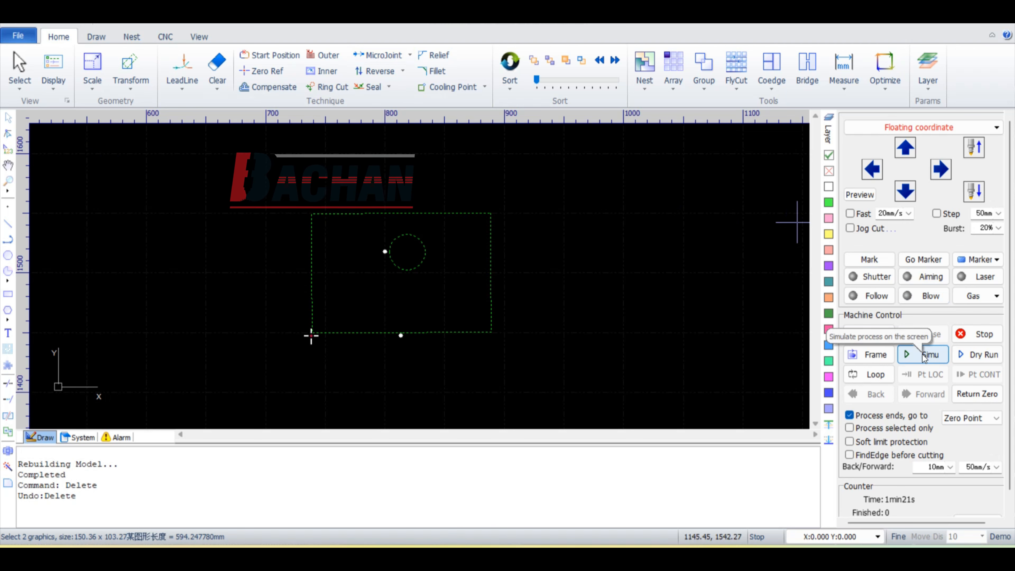
{"action": "left_click", "coordinate": [923, 356]}
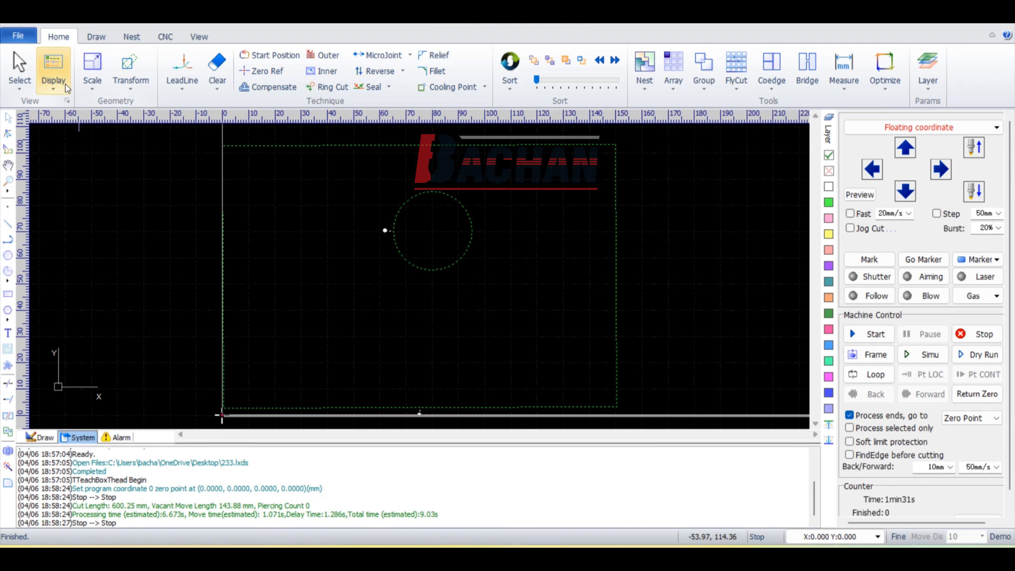
Step: Turn on the travel path display and simulate the cutting process again
{"action": "left_click", "coordinate": [53, 68]}
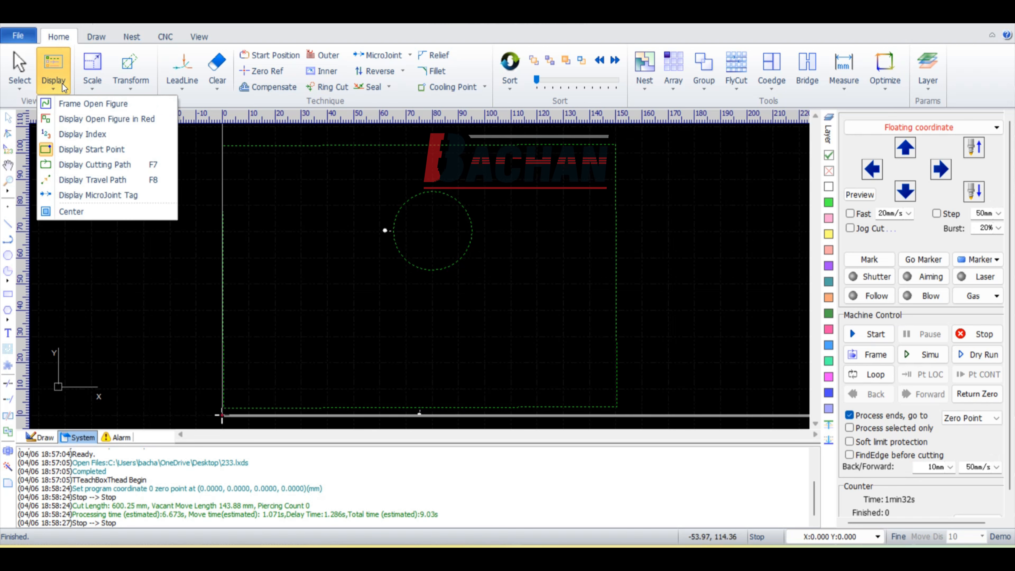
{"action": "left_click", "coordinate": [85, 180]}
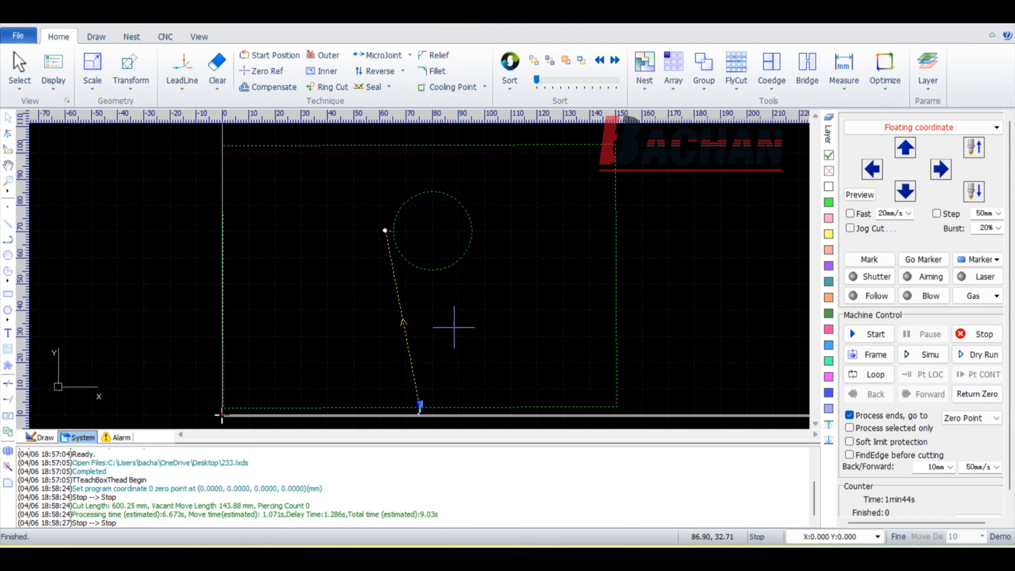
{"action": "left_click", "coordinate": [910, 354]}
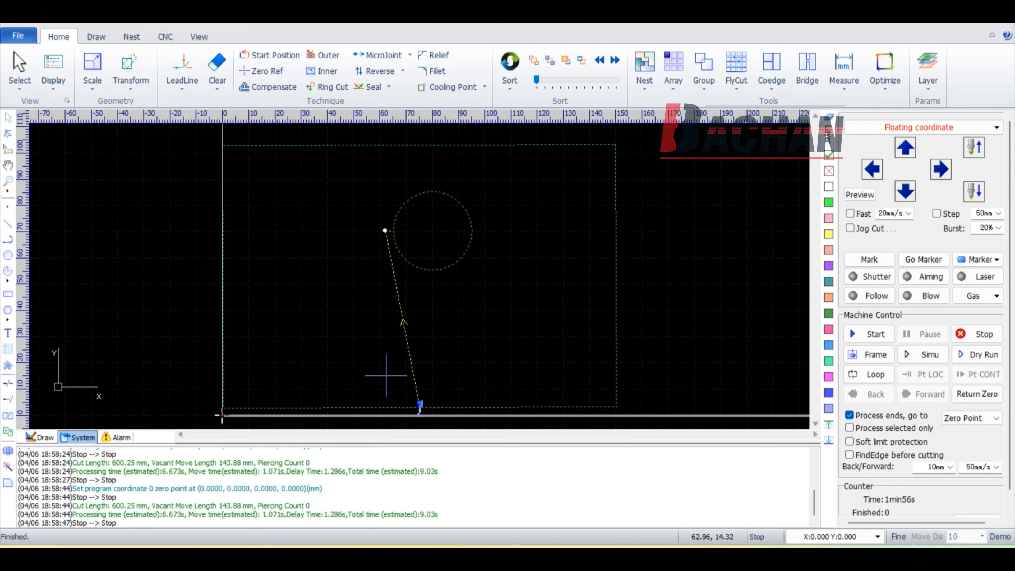
Step: Turn on the index display and examine the cutting order numbers at the start points of the circle and rectangle
{"action": "left_click", "coordinate": [56, 89]}
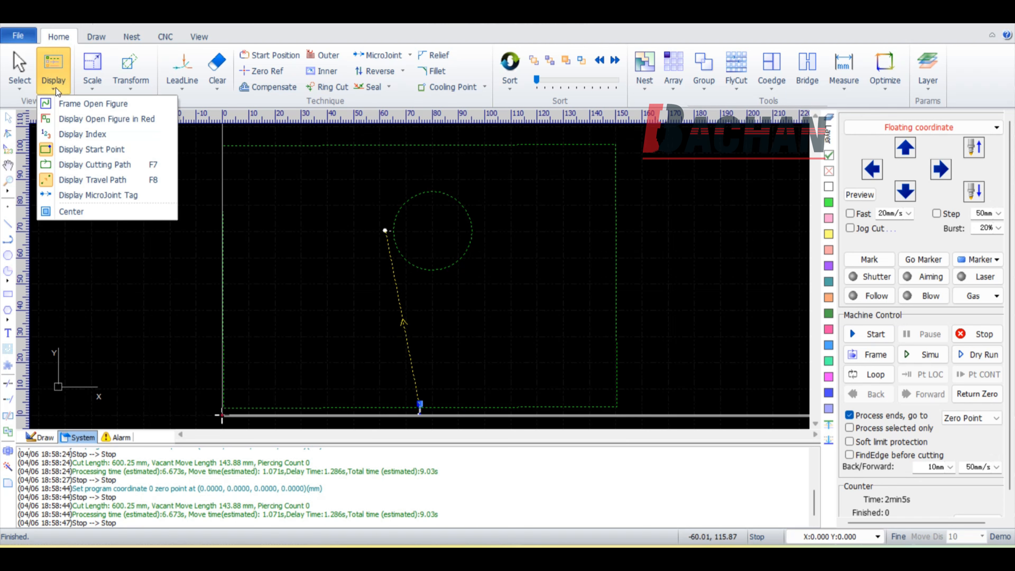
{"action": "left_click", "coordinate": [76, 135]}
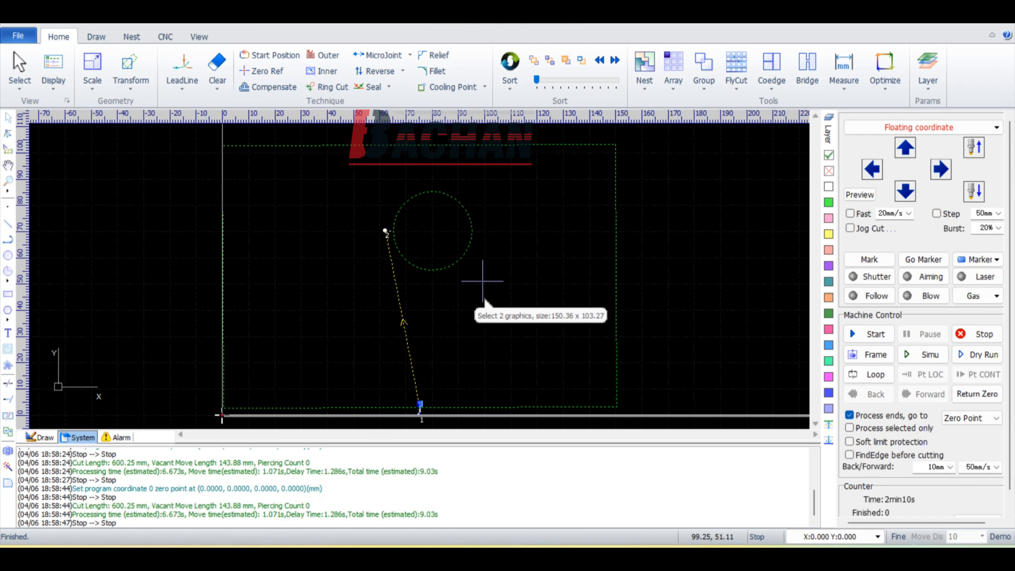
{"action": "scroll", "coordinate": [484, 281], "scroll_direction": "up", "scroll_amount": 3}
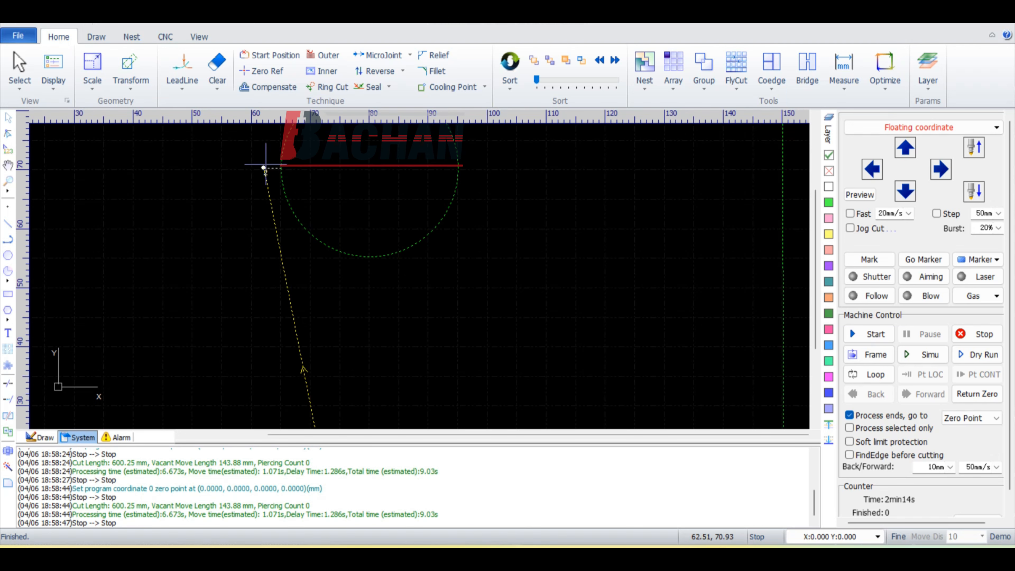
{"action": "scroll", "coordinate": [395, 264], "scroll_direction": "down", "scroll_amount": 3}
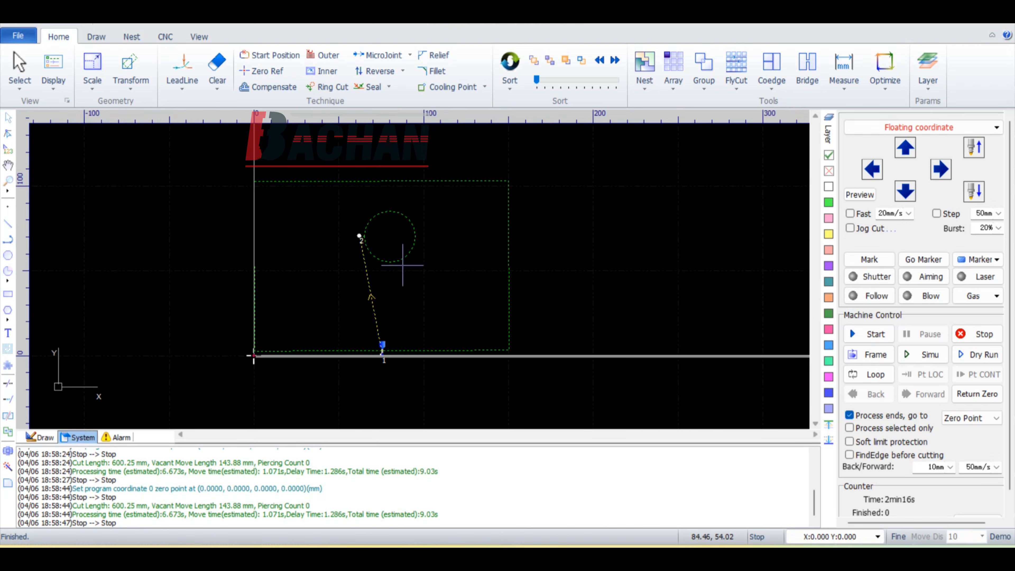
{"action": "scroll", "coordinate": [393, 363], "scroll_direction": "up", "scroll_amount": 5}
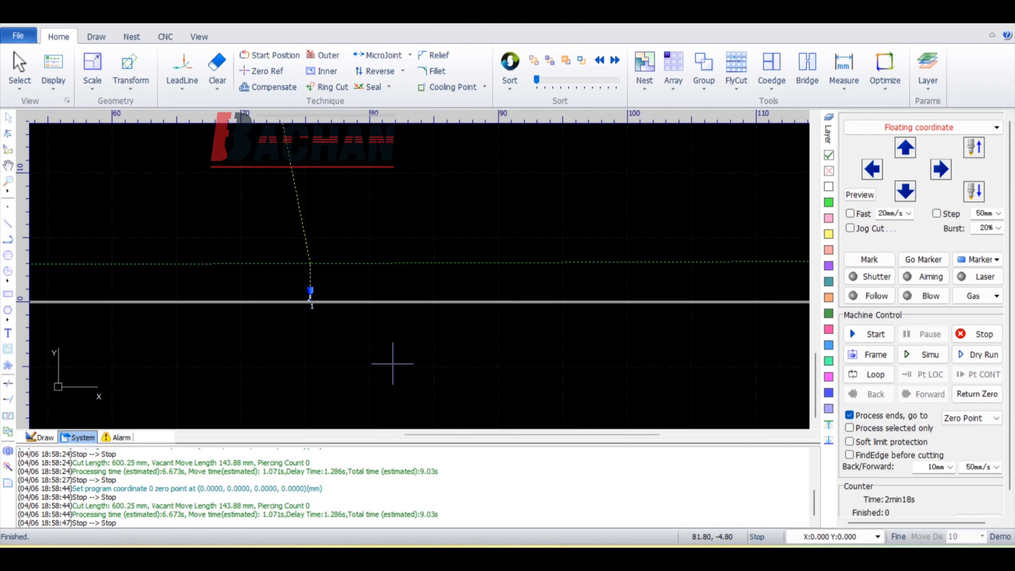
{"action": "scroll", "coordinate": [267, 268], "scroll_direction": "down", "scroll_amount": 2}
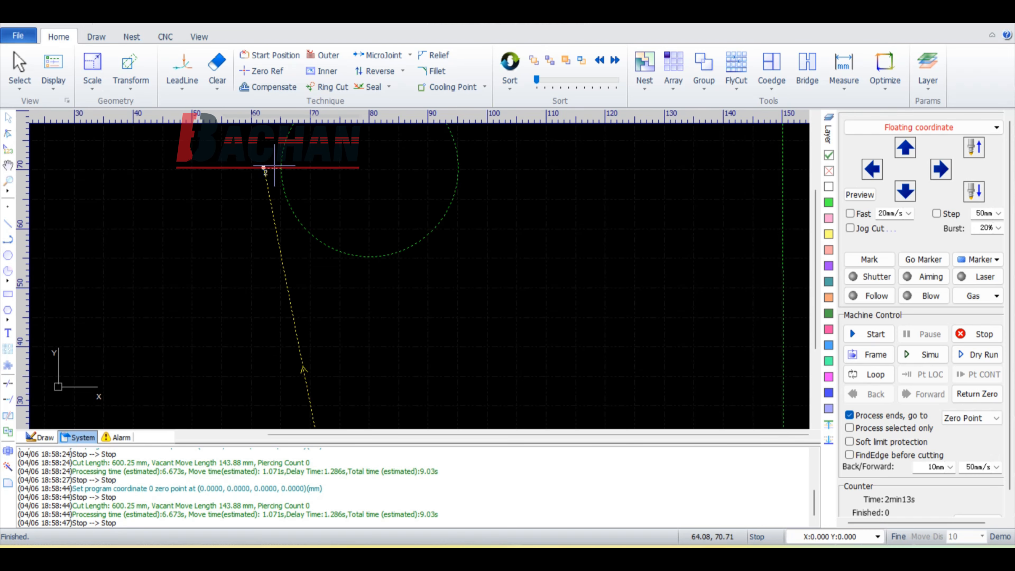
{"action": "scroll", "coordinate": [395, 263], "scroll_direction": "down", "scroll_amount": 3}
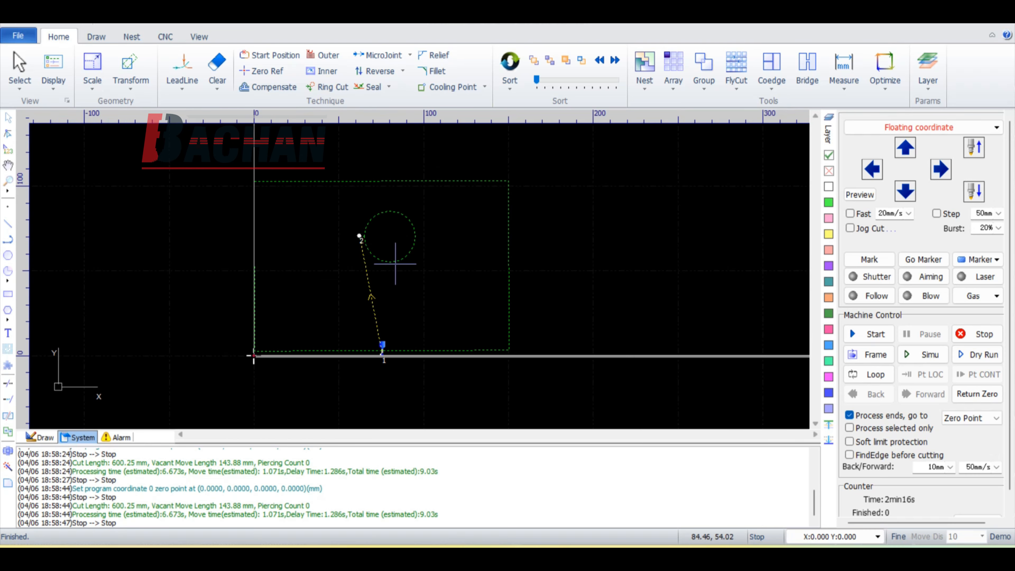
{"action": "scroll", "coordinate": [393, 364], "scroll_direction": "up", "scroll_amount": 4}
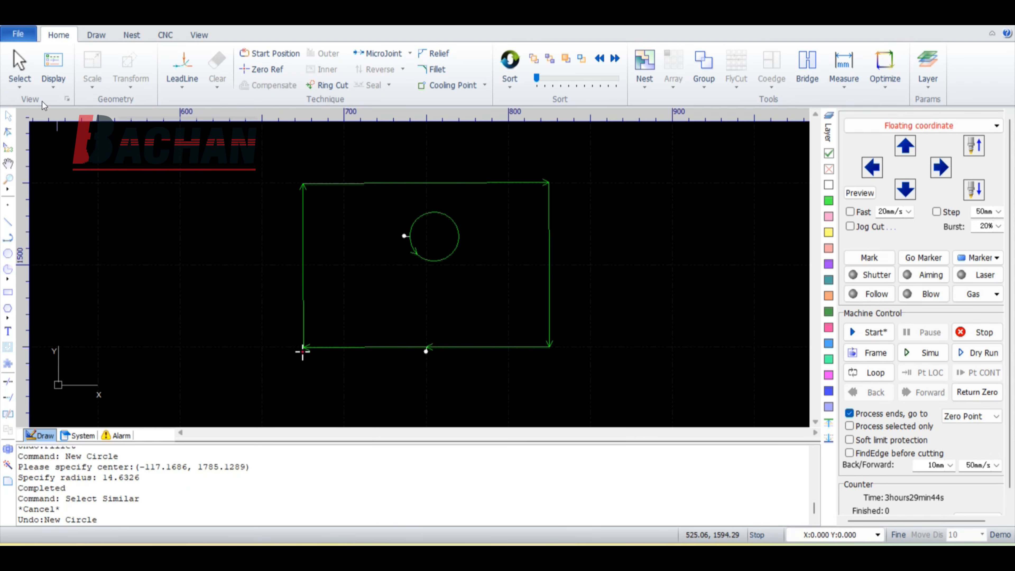
Step: Select all figures in the drawing
{"action": "left_click", "coordinate": [19, 89]}
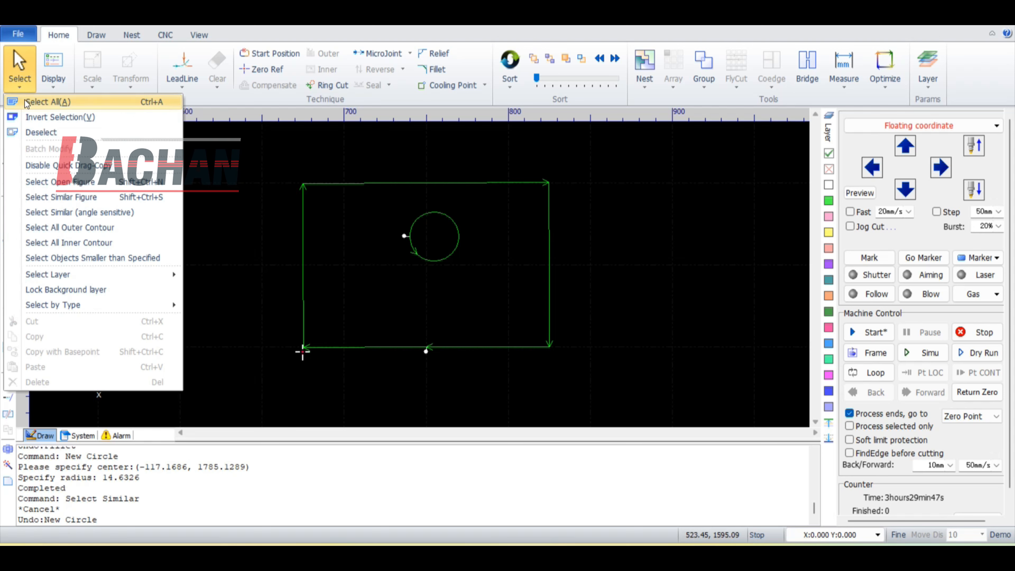
{"action": "left_click", "coordinate": [25, 100]}
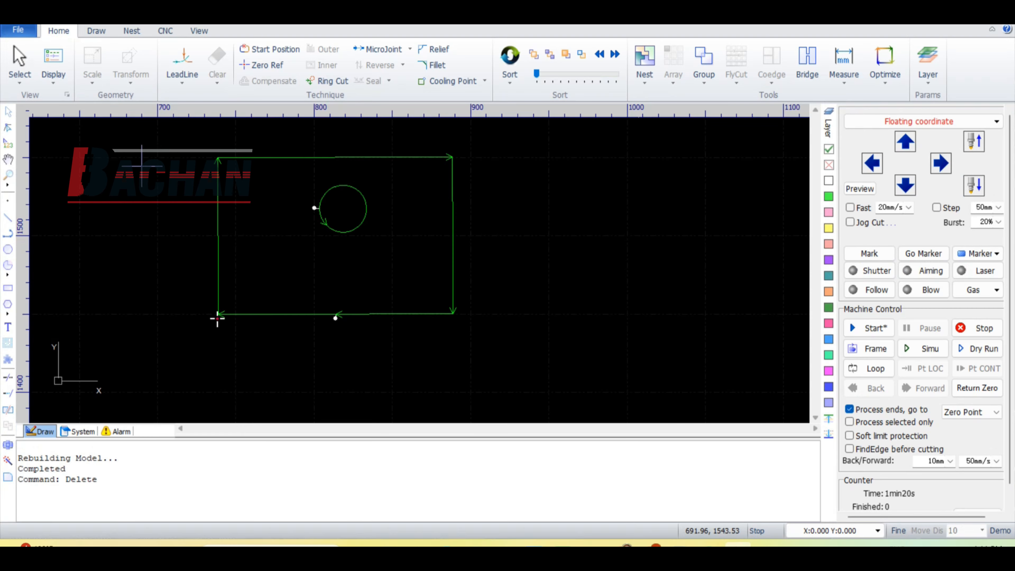
{"action": "left_click", "coordinate": [19, 74]}
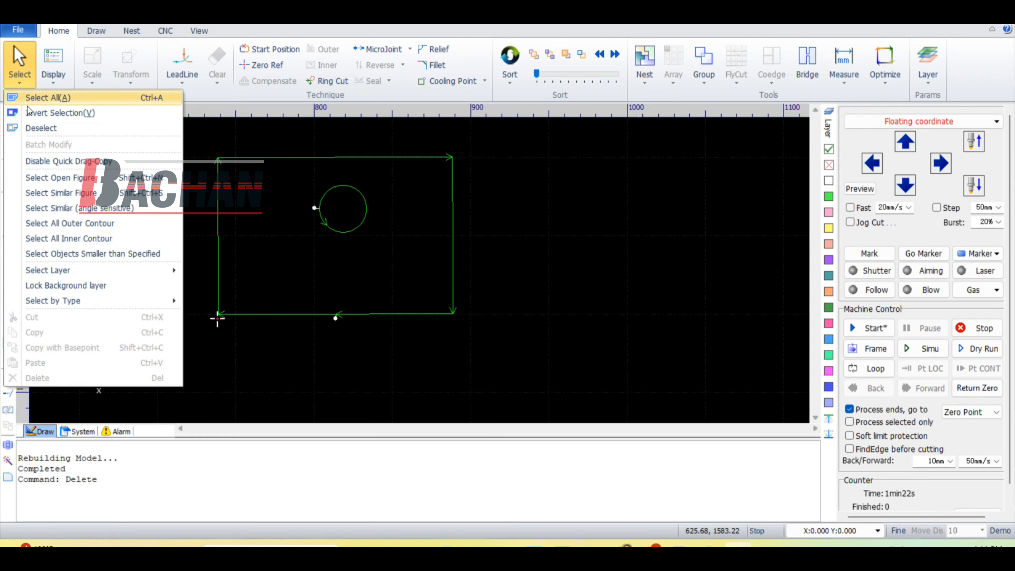